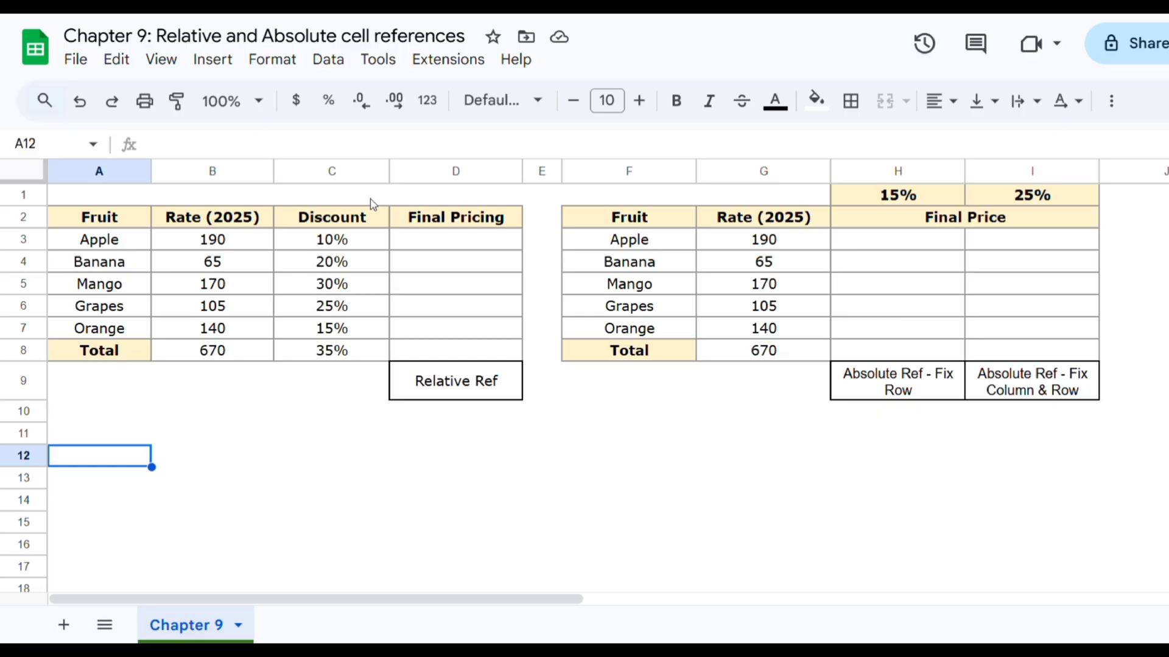
{"action": "left_click", "coordinate": [423, 255]}
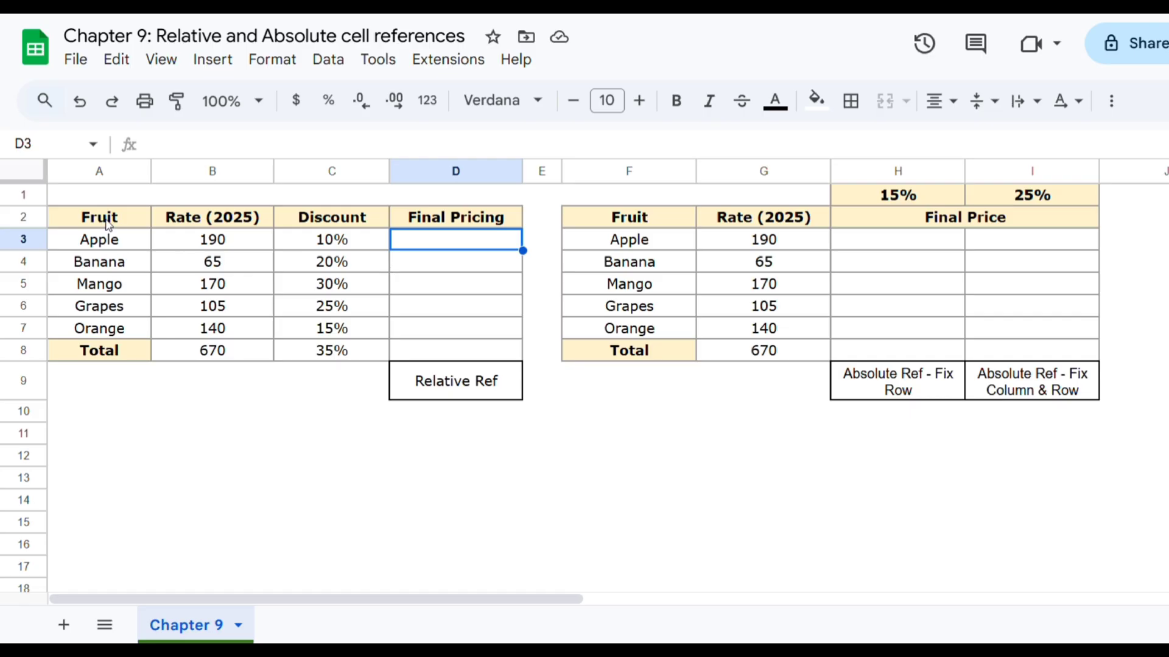
{"action": "left_click", "coordinate": [24, 239]}
{"action": "left_click", "coordinate": [237, 177]}
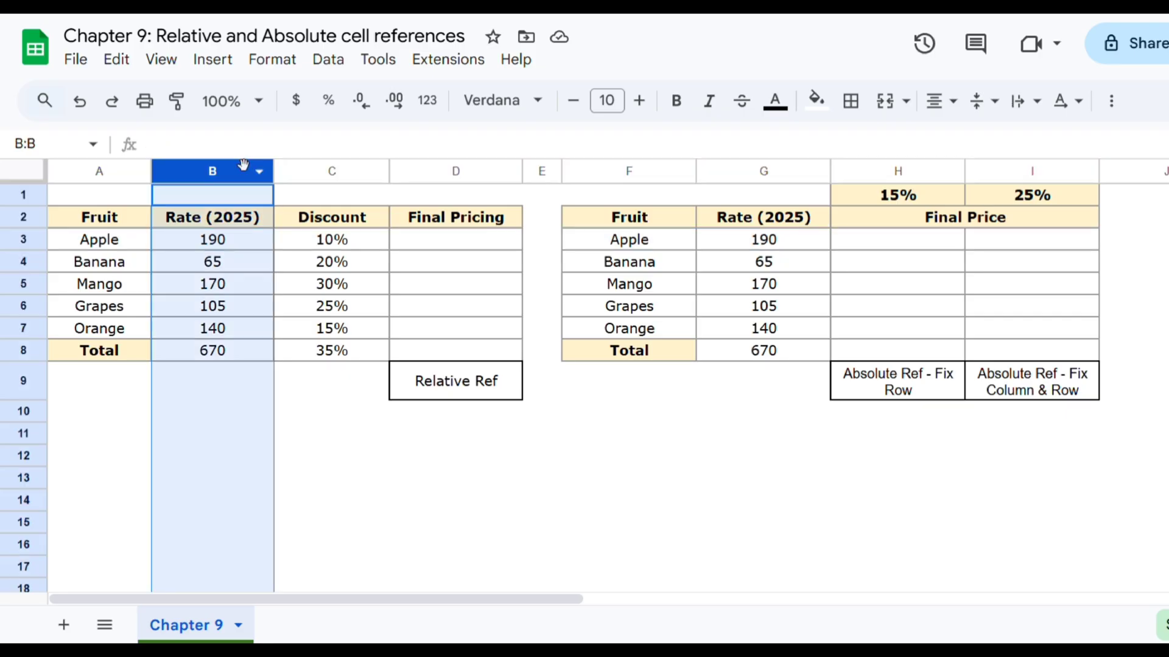
{"action": "left_click", "coordinate": [458, 245]}
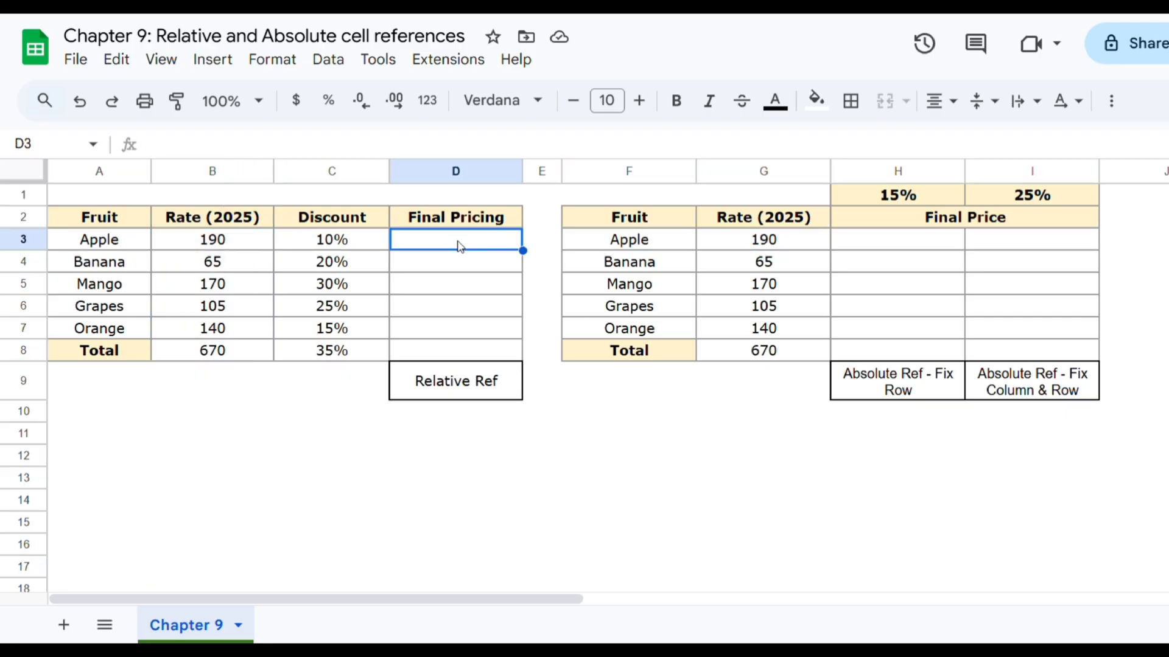
{"action": "left_click", "coordinate": [493, 401]}
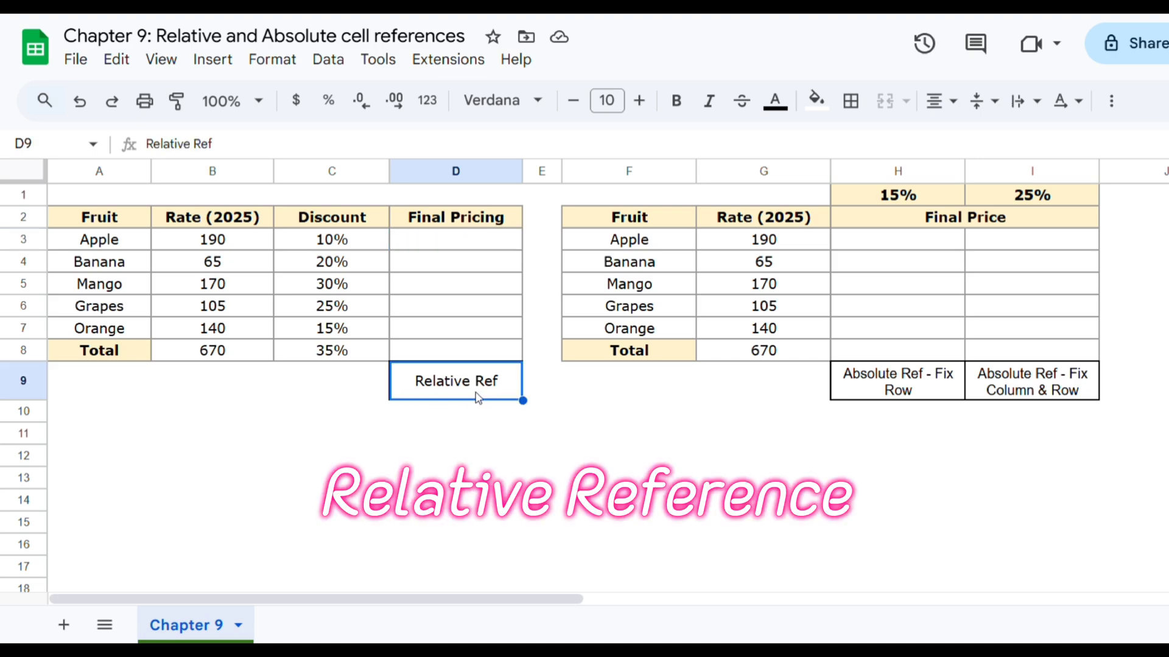
Step: Calculate Apple's final pricing in D3 with =B3*(1-C3) and fill the formula down through D8
{"action": "left_click", "coordinate": [461, 239]}
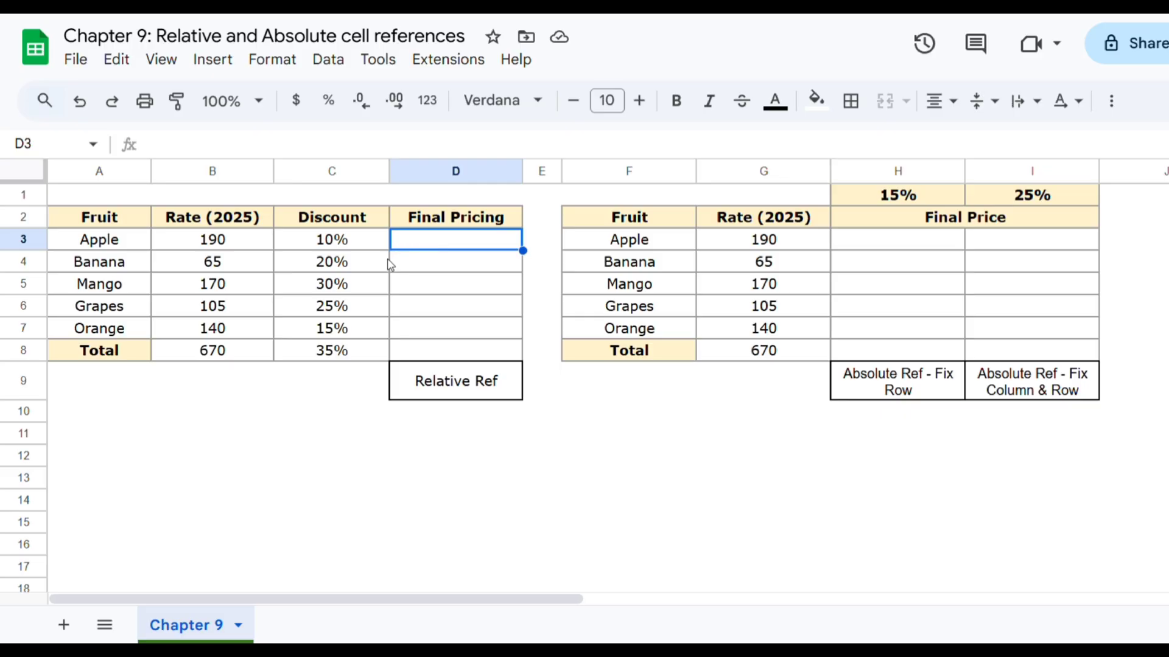
{"action": "type", "text": "="}
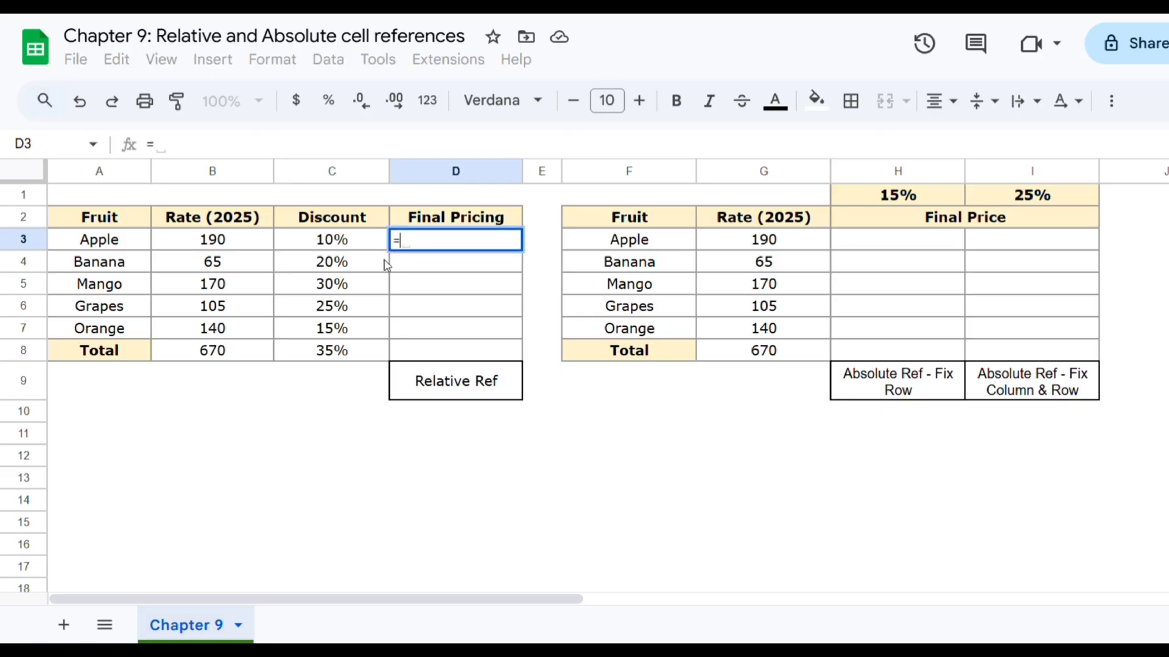
{"action": "left_click", "coordinate": [214, 239]}
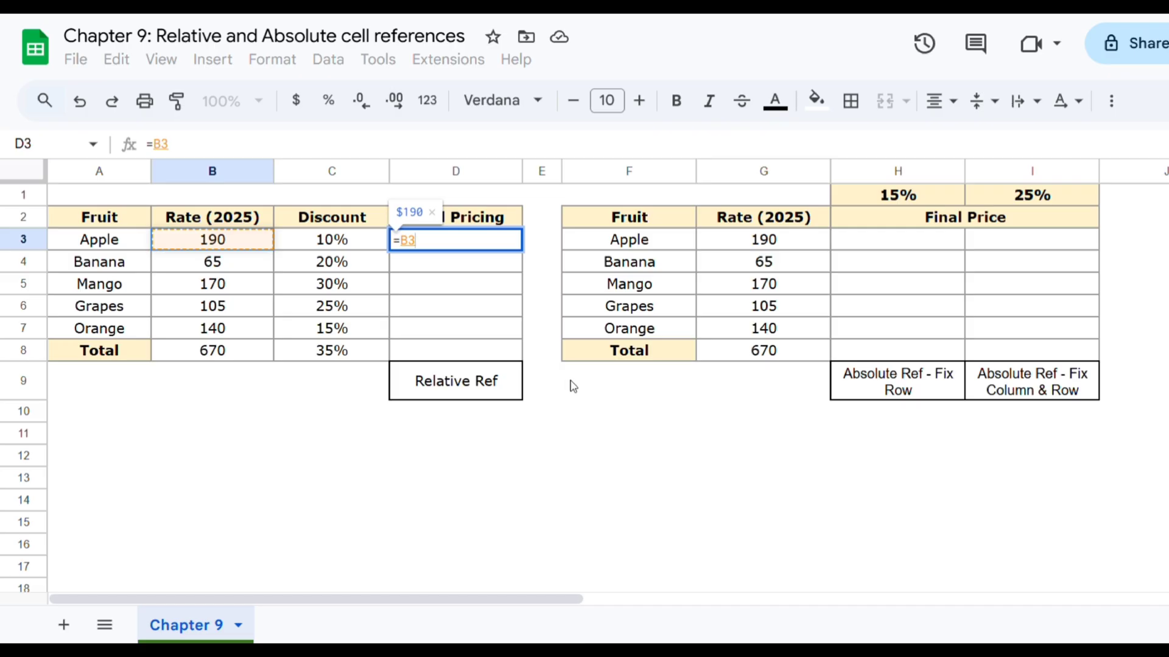
{"action": "type", "text": "*"}
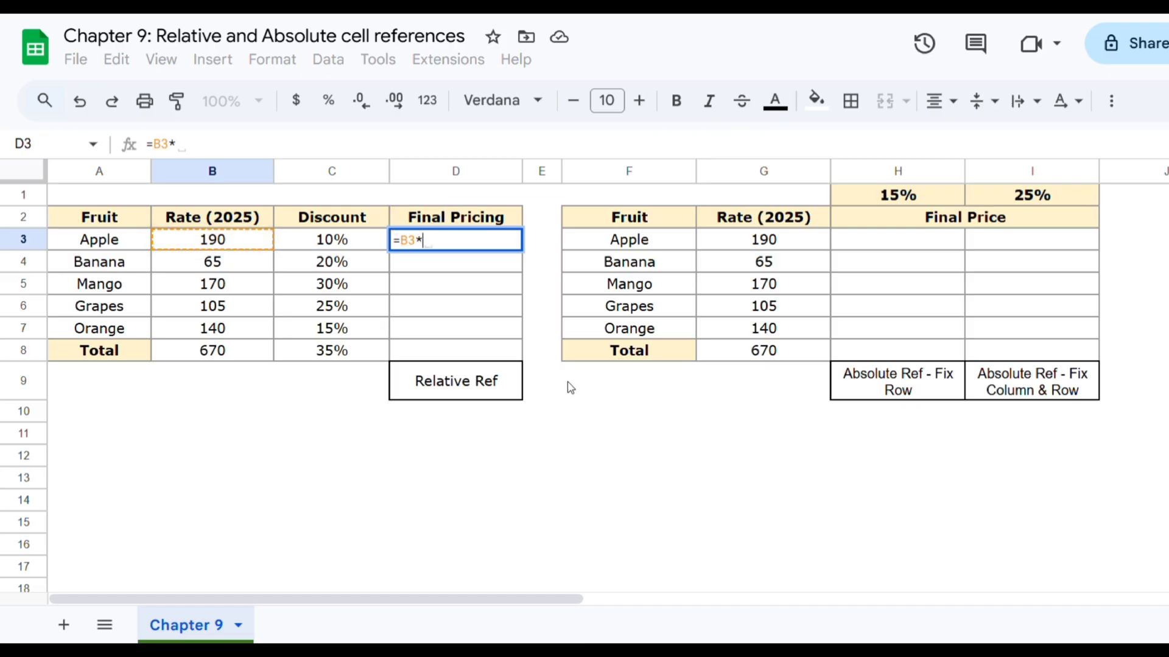
{"action": "type", "text": "(1-"}
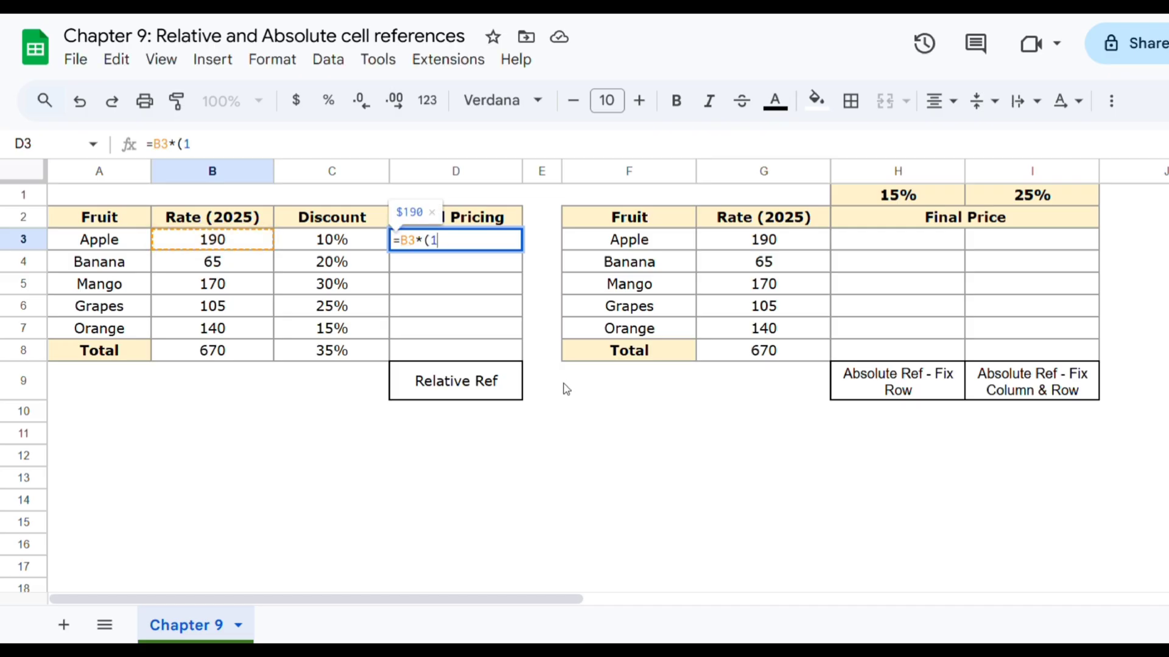
{"action": "left_click", "coordinate": [336, 243]}
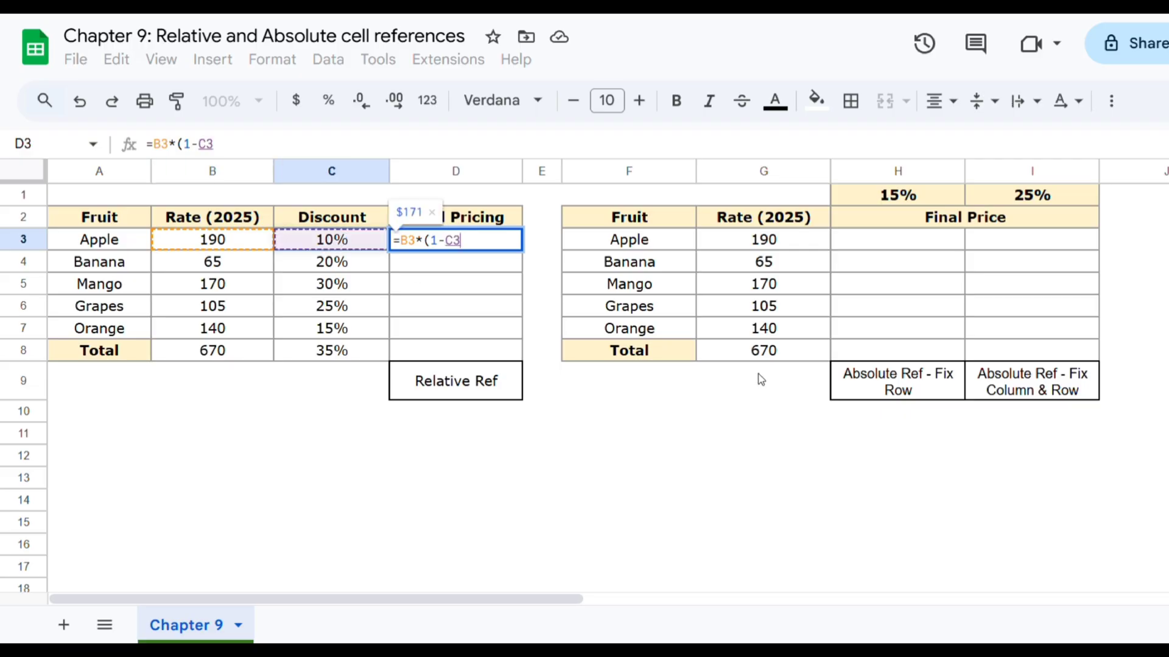
{"action": "type", "text": ")"}
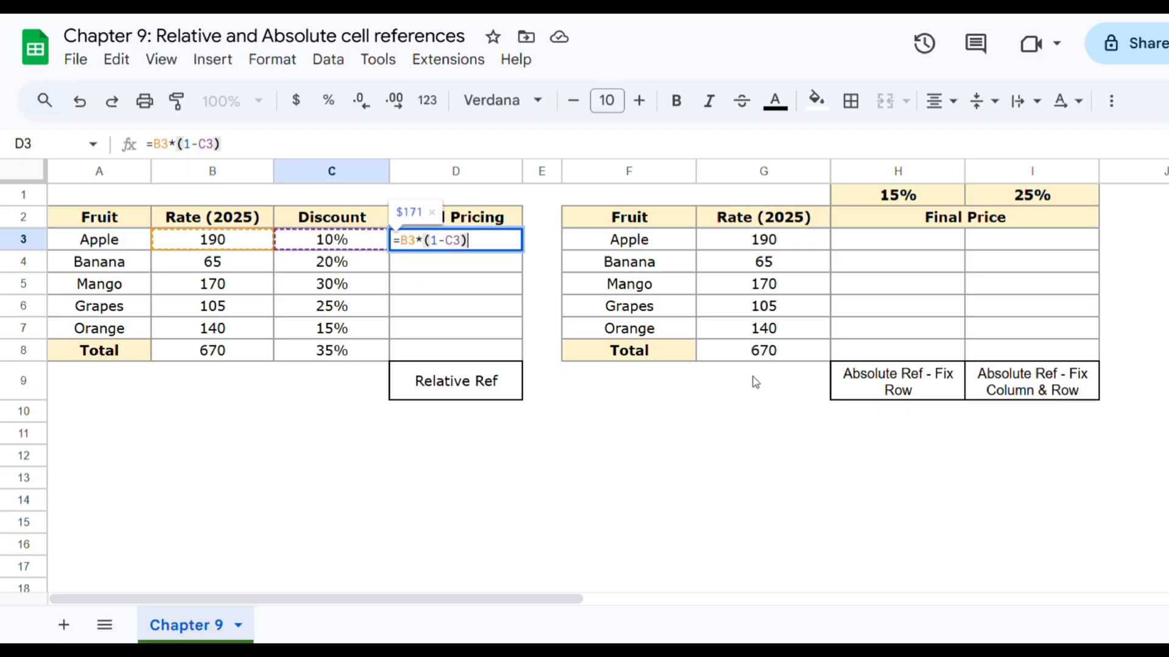
{"action": "key", "text": "Return"}
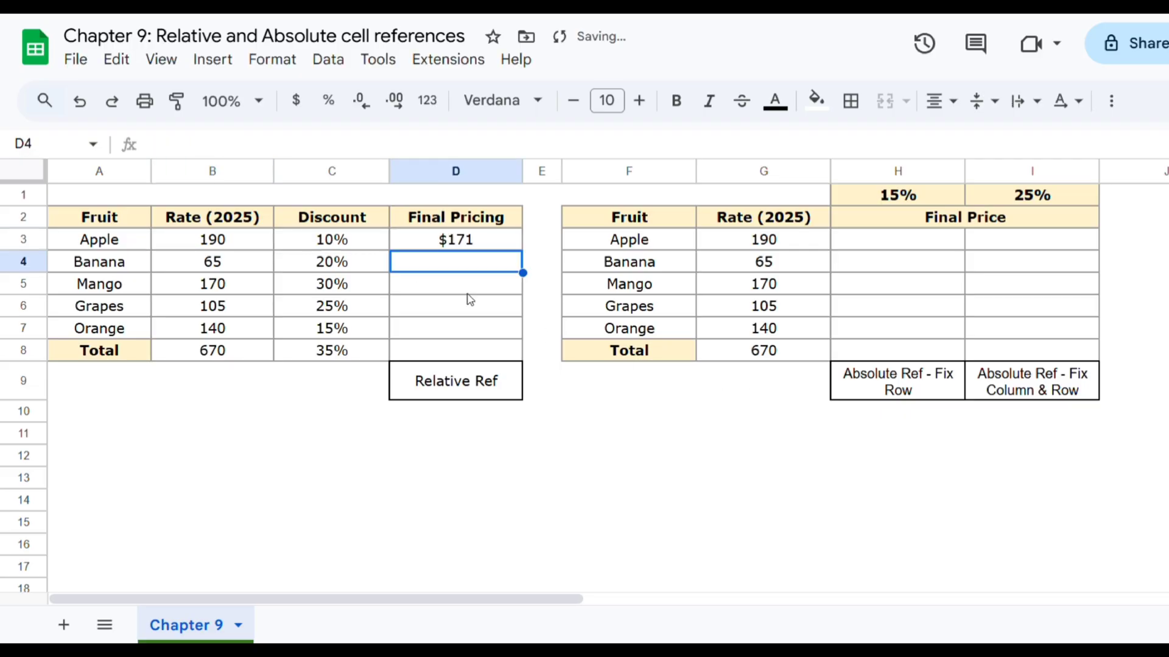
{"action": "left_click", "coordinate": [426, 242]}
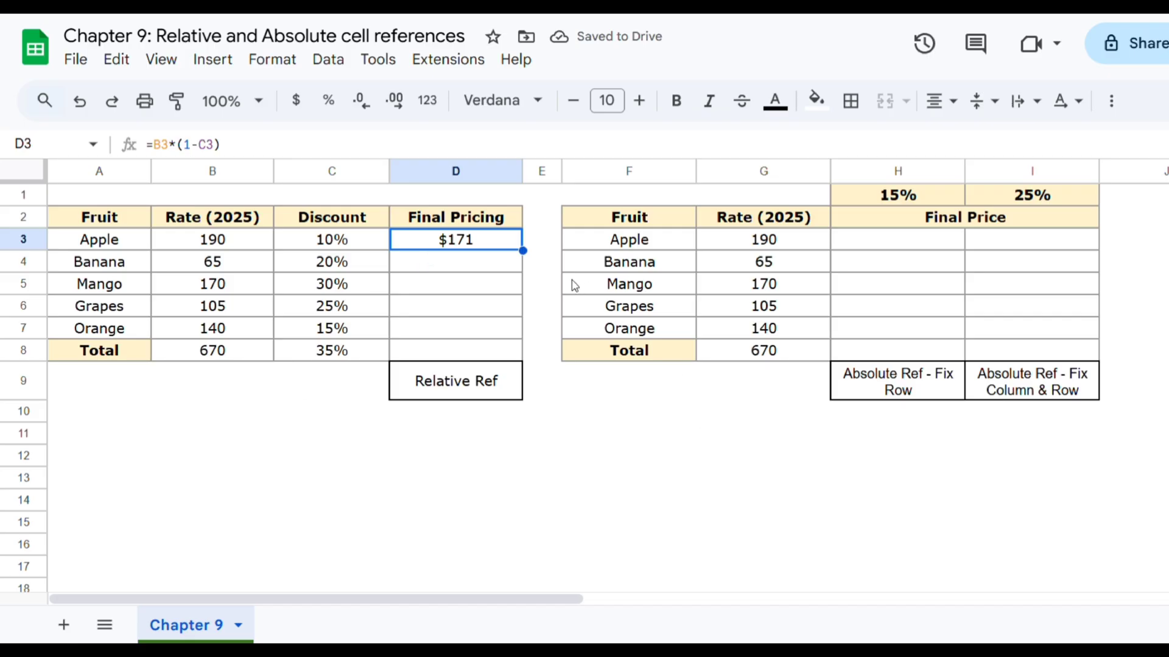
{"action": "left_click_drag", "start_coordinate": [523, 250], "coordinate": [518, 363]}
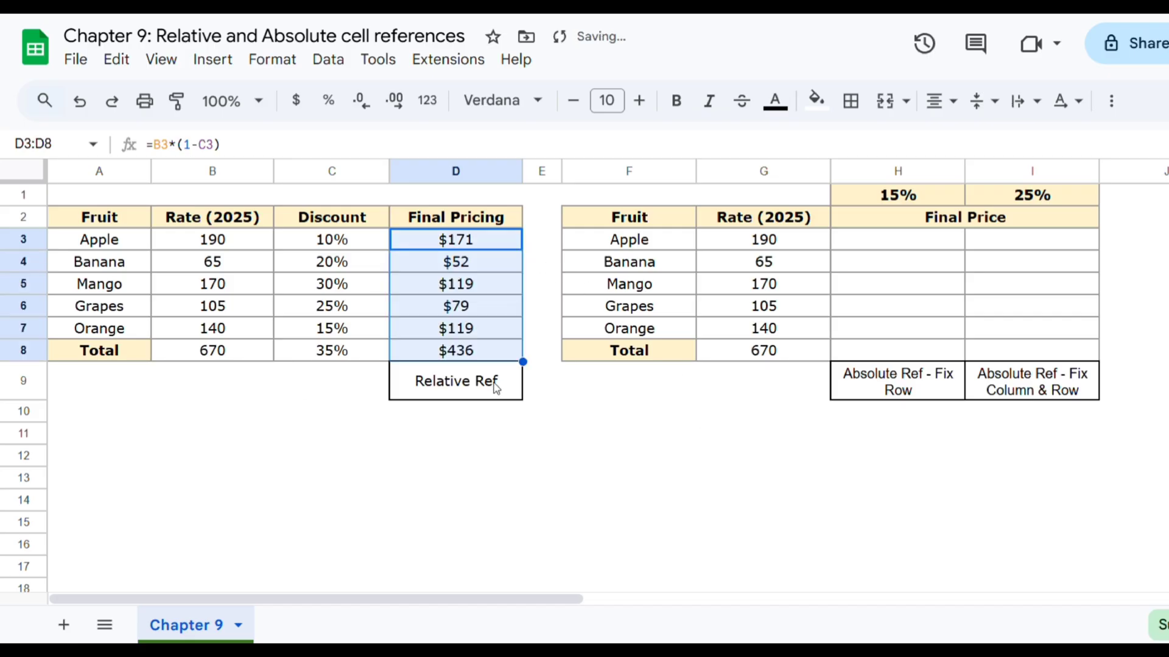
Step: Examine how the relative references shift from row to row in the Final Pricing formulas in D3, D4, D6 and D7
{"action": "left_click", "coordinate": [478, 245]}
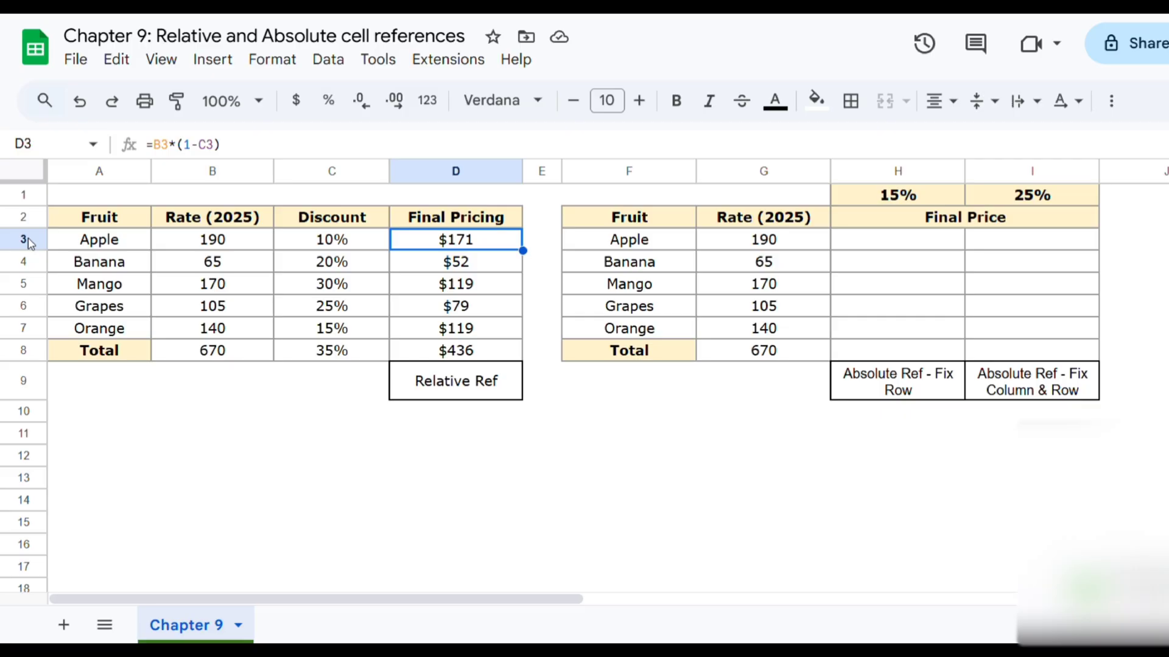
{"action": "left_click", "coordinate": [305, 171]}
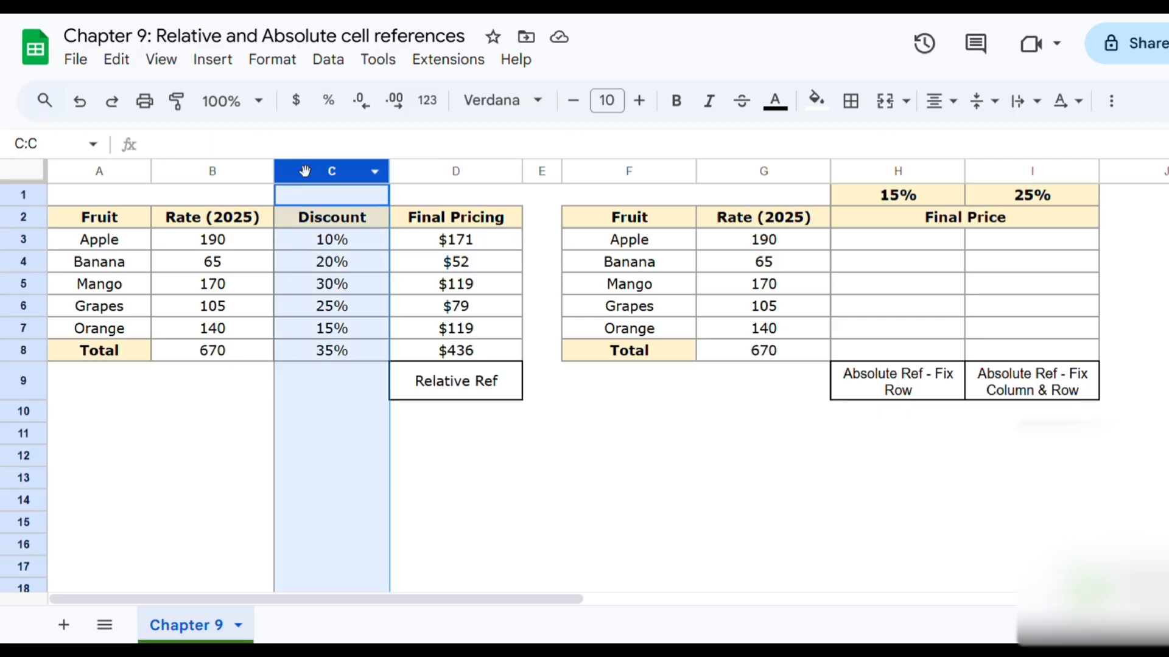
{"action": "left_click", "coordinate": [399, 241]}
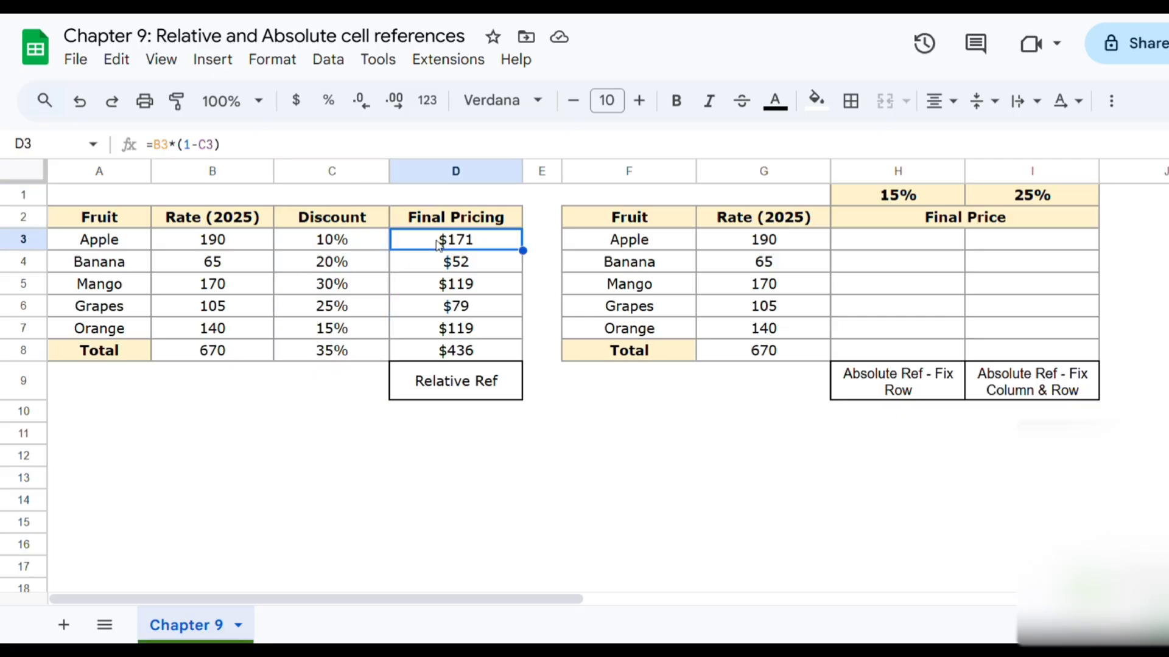
{"action": "left_click", "coordinate": [457, 266]}
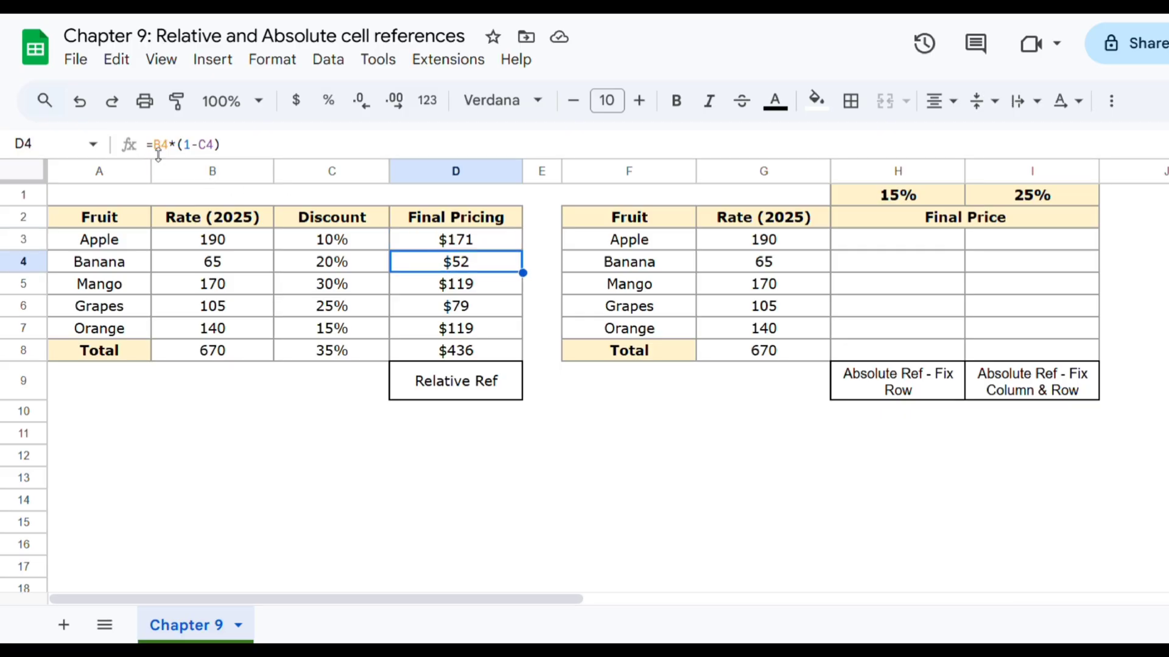
{"action": "left_click", "coordinate": [466, 306]}
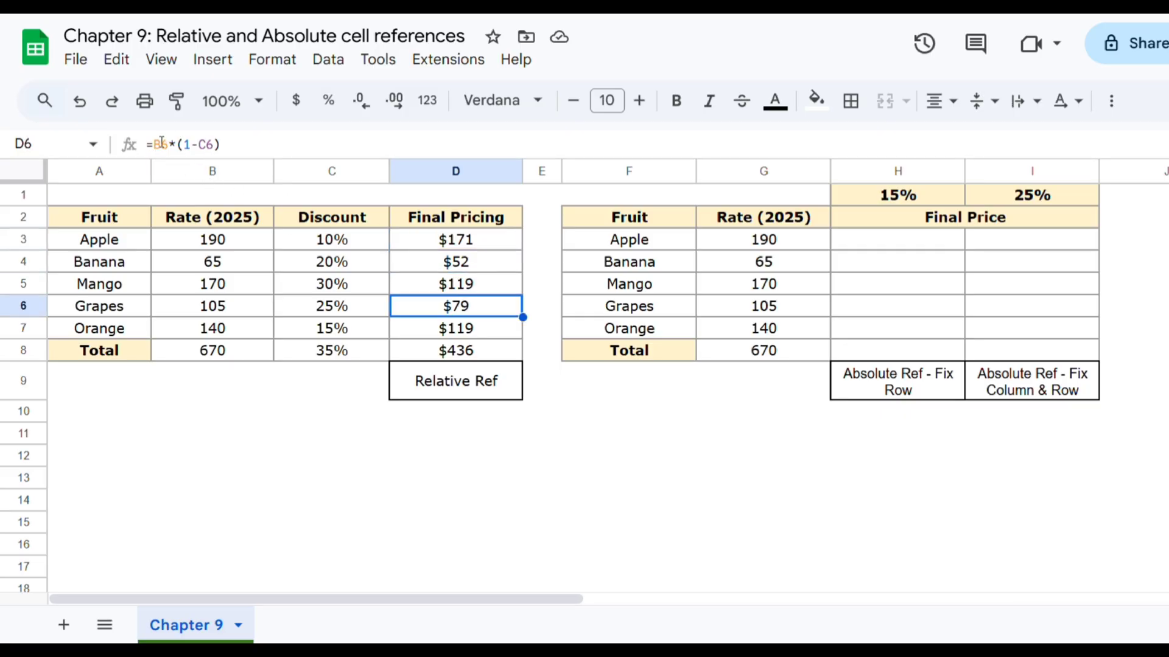
{"action": "left_click", "coordinate": [420, 336]}
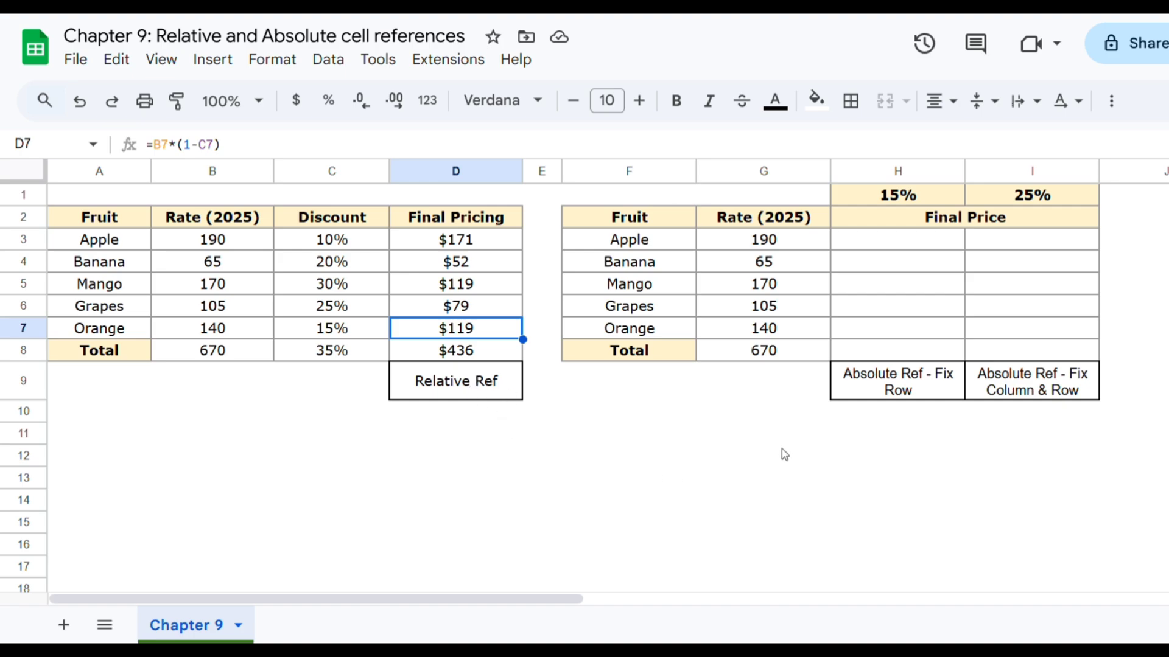
Step: Enter =G3*(1-H1) in H3 to calculate Apple's final price with the 15% discount
{"action": "left_click", "coordinate": [867, 244]}
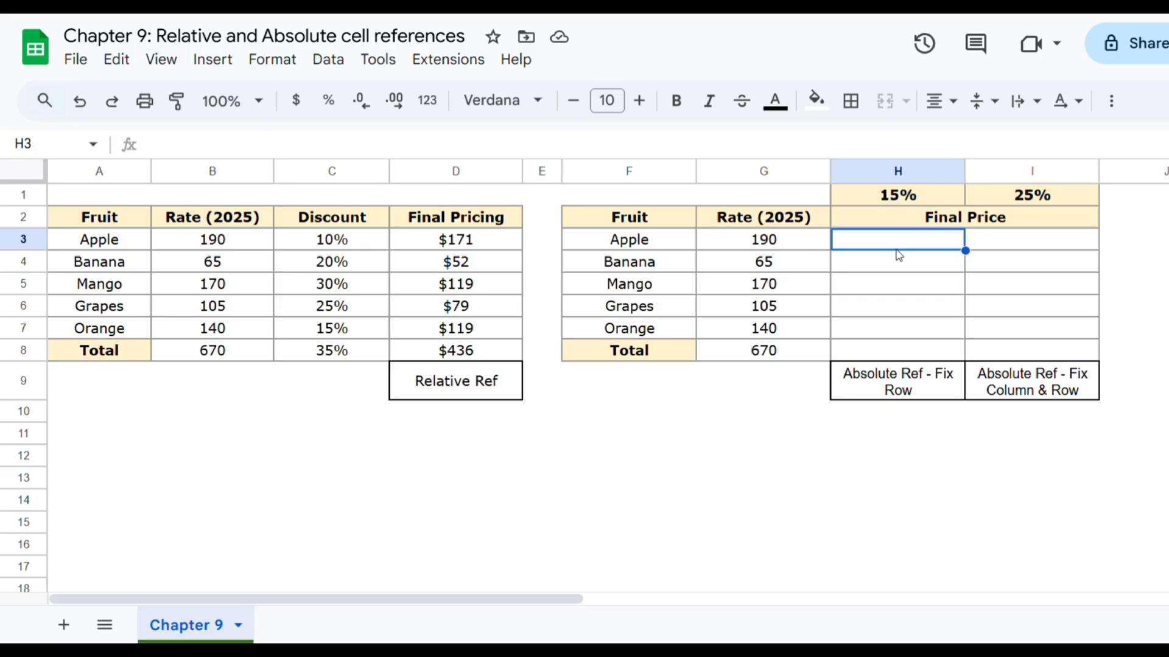
{"action": "type", "text": "="}
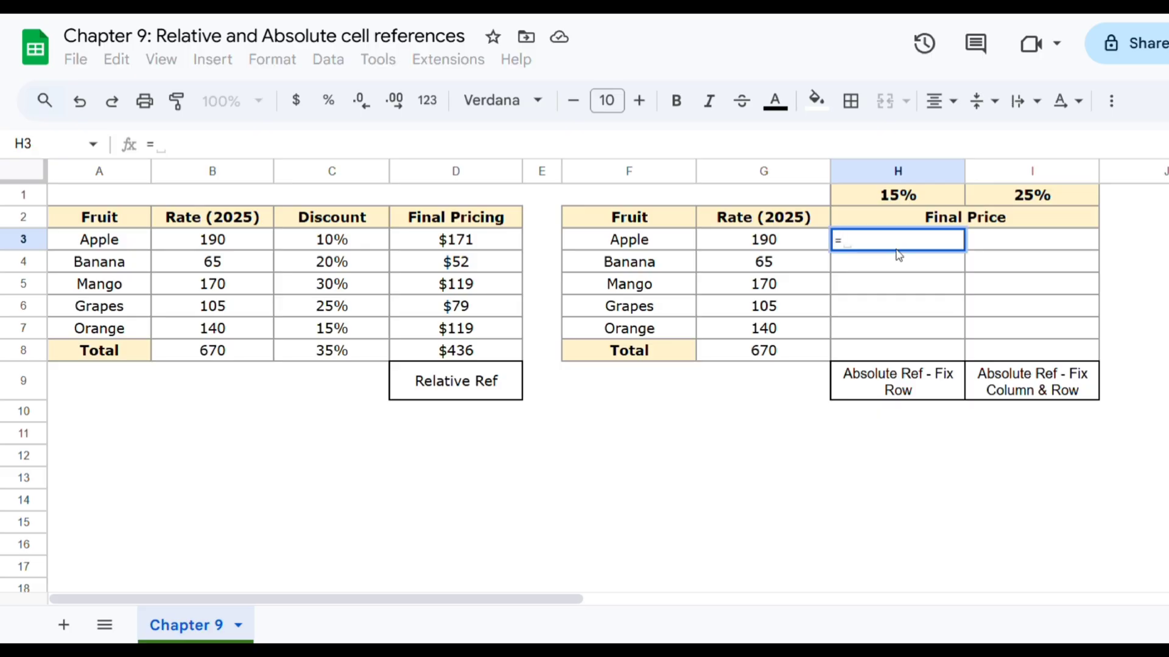
{"action": "left_click", "coordinate": [748, 243]}
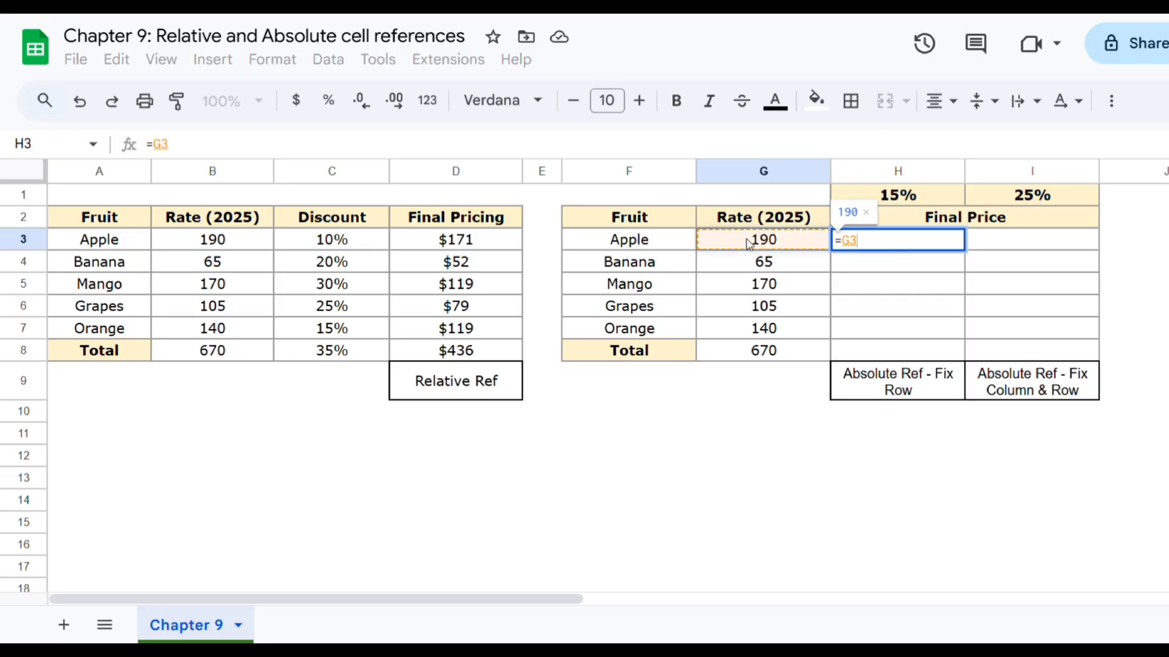
{"action": "type", "text": "*"}
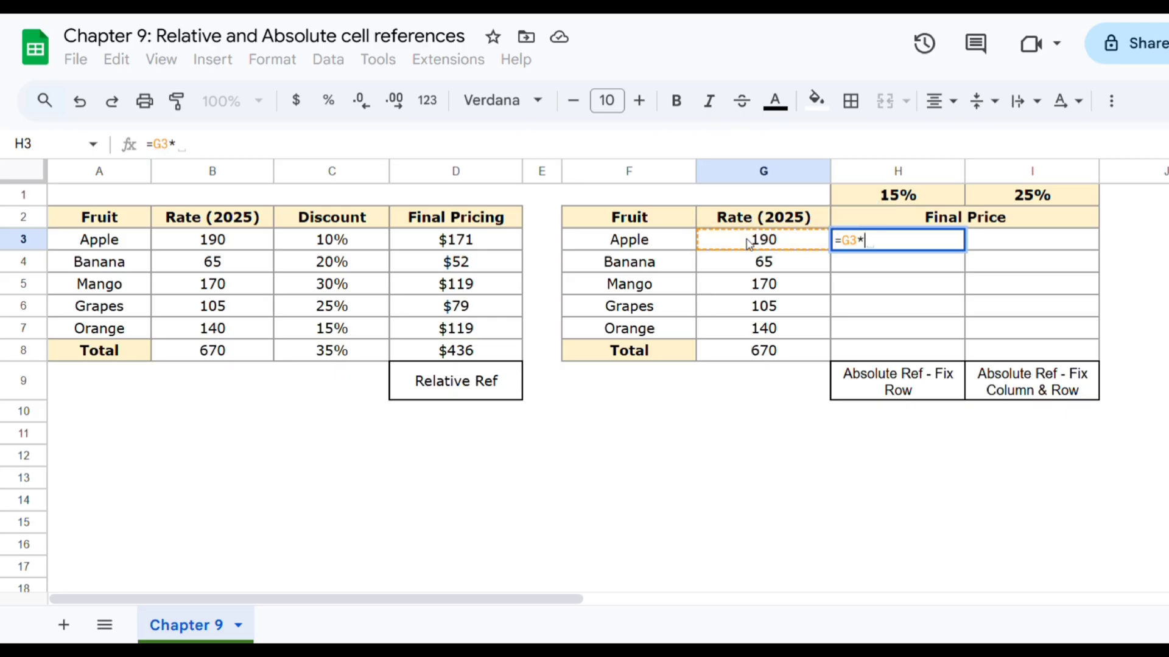
{"action": "type", "text": "(1-"}
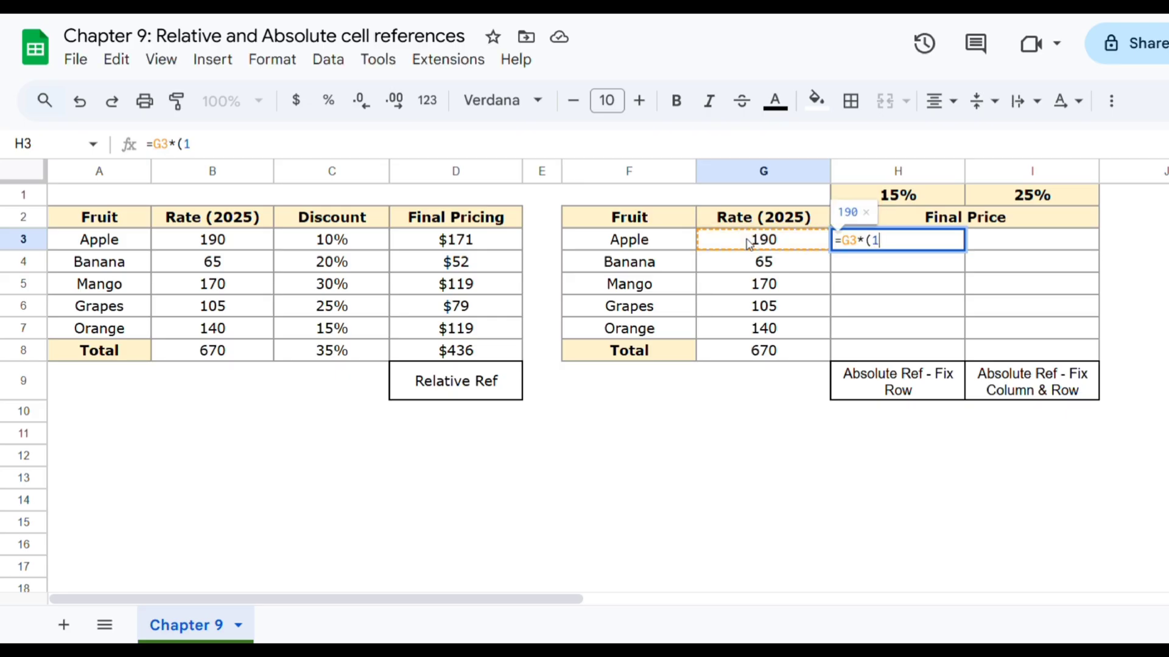
{"action": "left_click", "coordinate": [908, 199]}
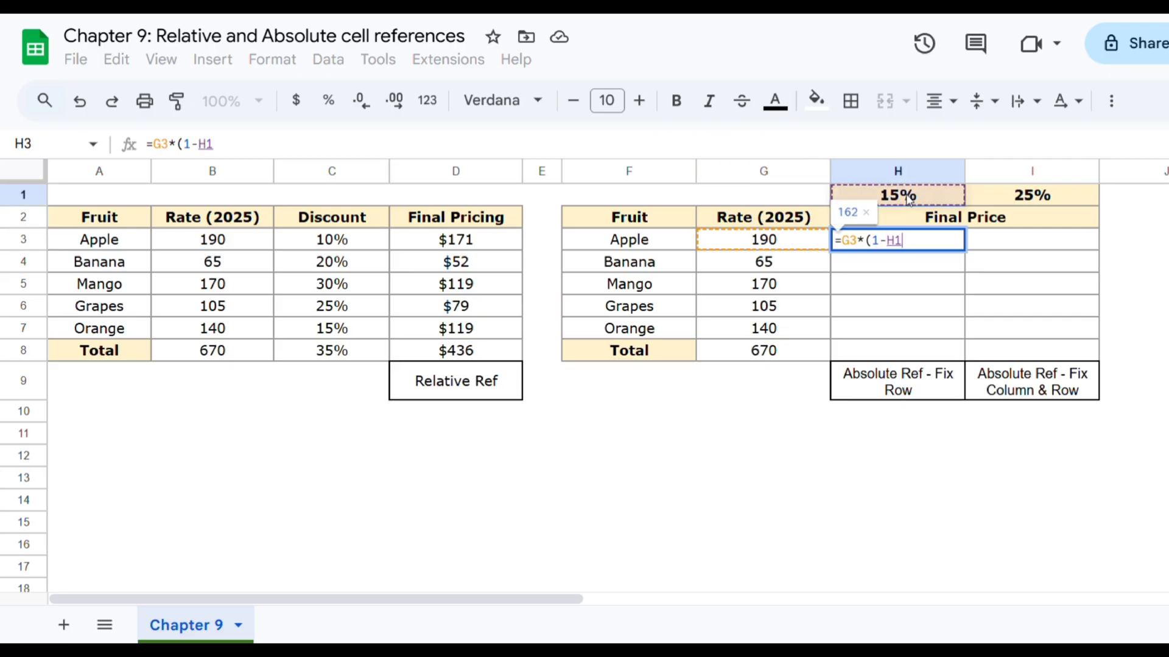
{"action": "type", "text": ")"}
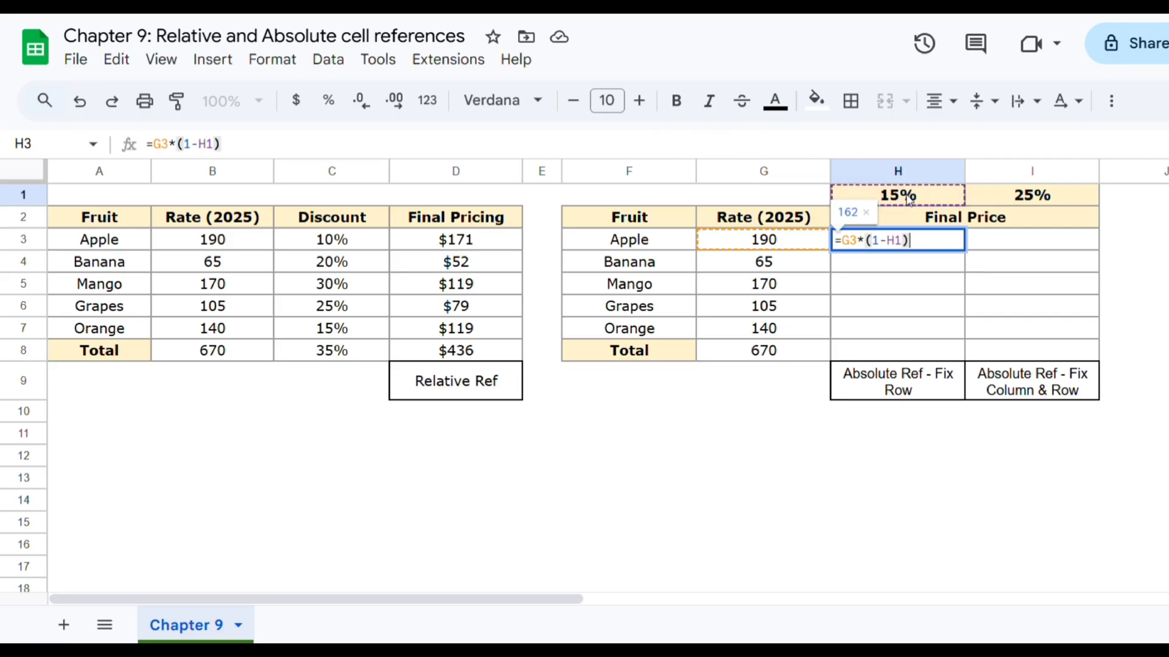
{"action": "key", "text": "Return"}
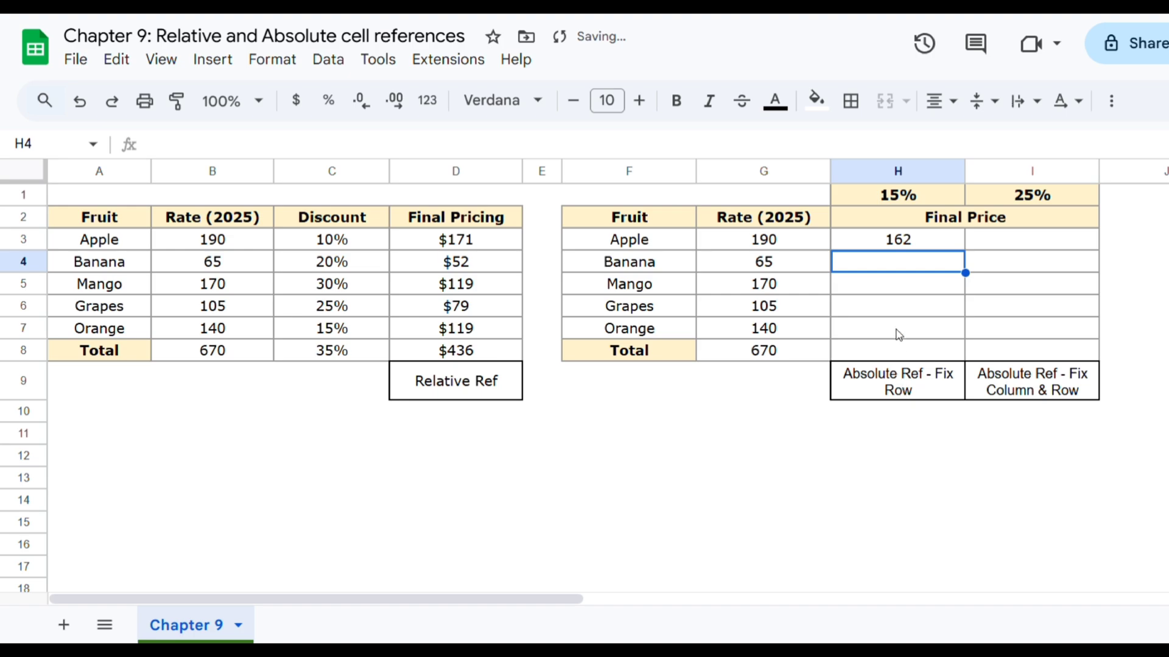
Step: Try filling the H3 formula down through H8 and inspect which cells the formula in H4 refers to
{"action": "left_click", "coordinate": [907, 243]}
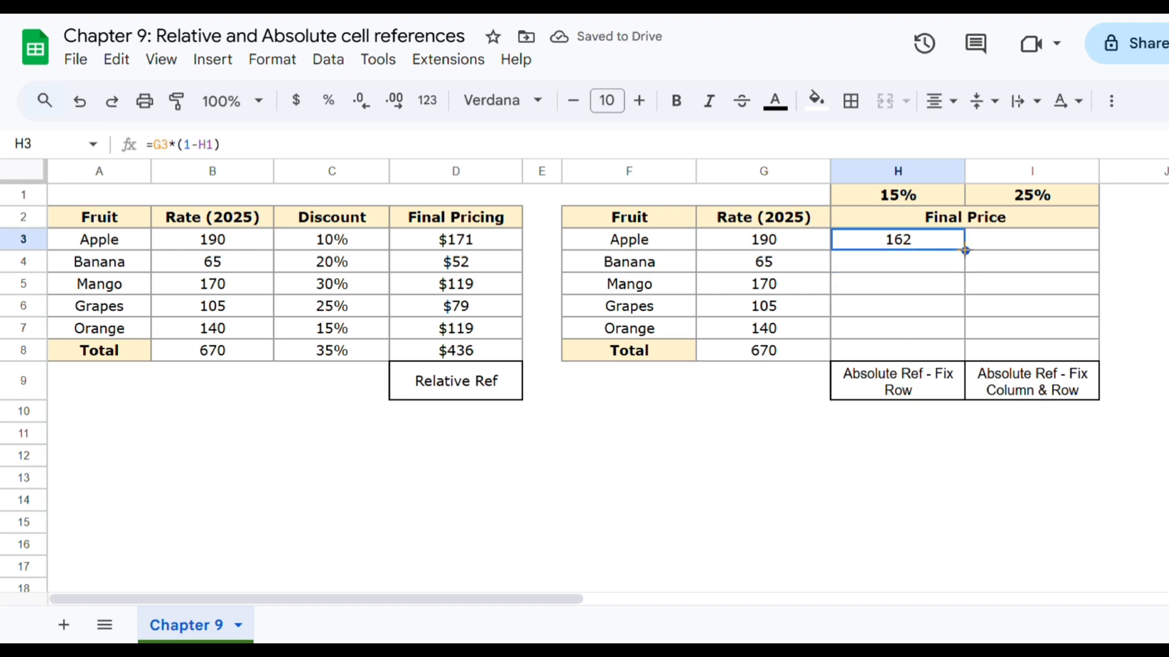
{"action": "left_click_drag", "start_coordinate": [964, 250], "coordinate": [950, 359]}
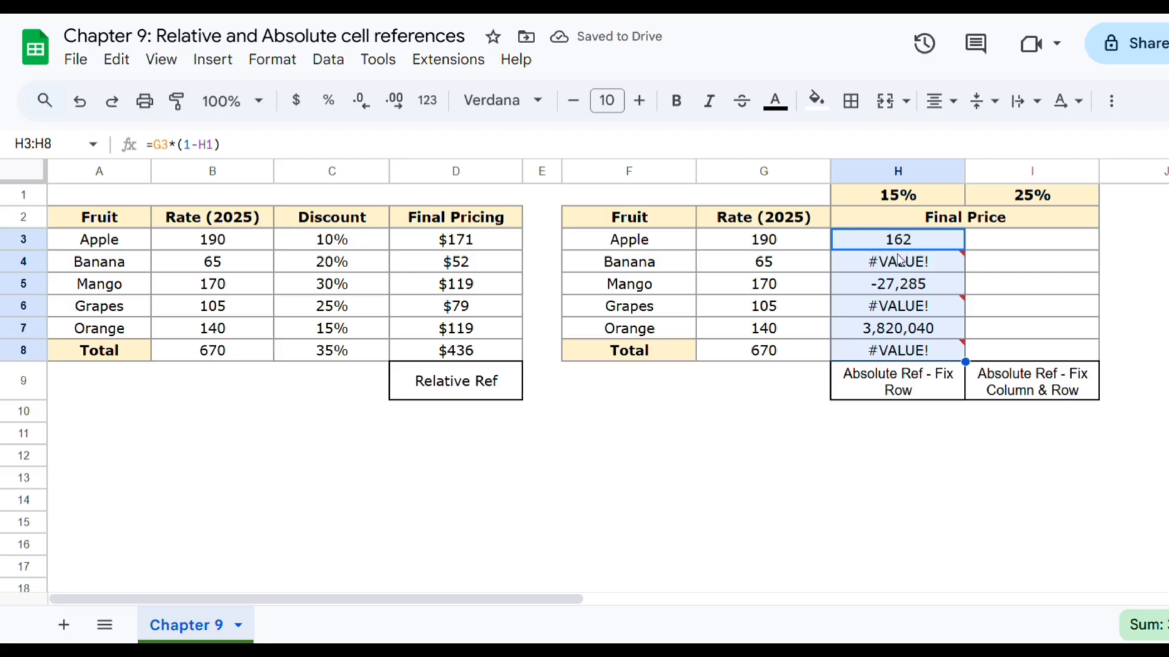
{"action": "left_click", "coordinate": [899, 260]}
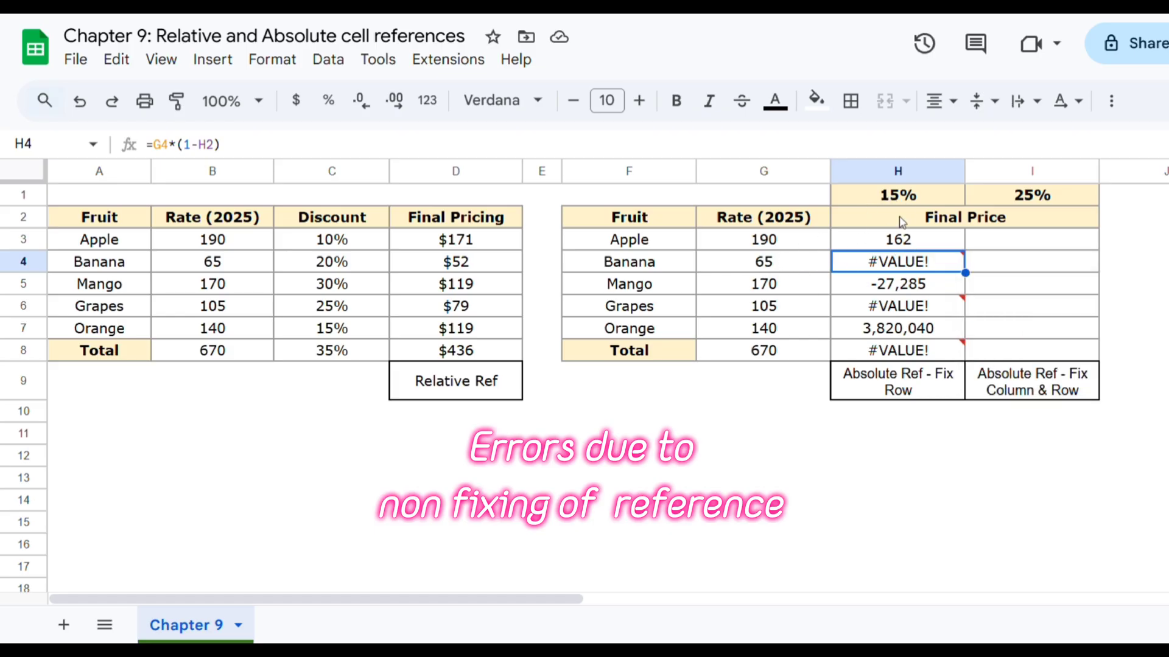
{"action": "mouse_move", "coordinate": [908, 266]}
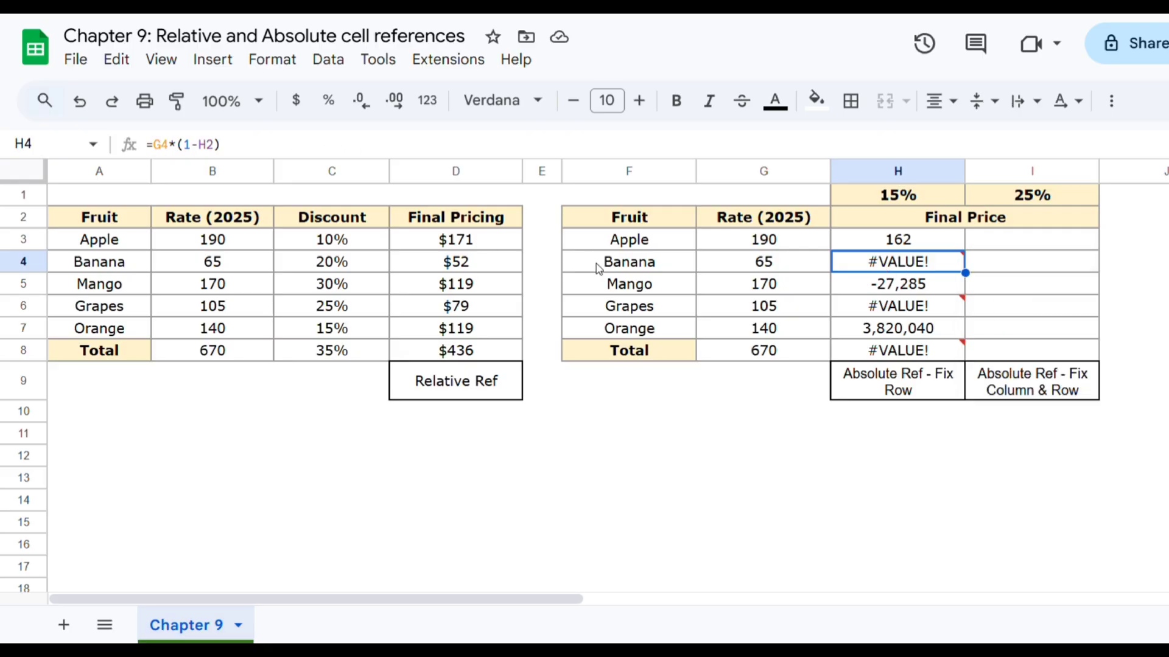
{"action": "key", "text": "F2"}
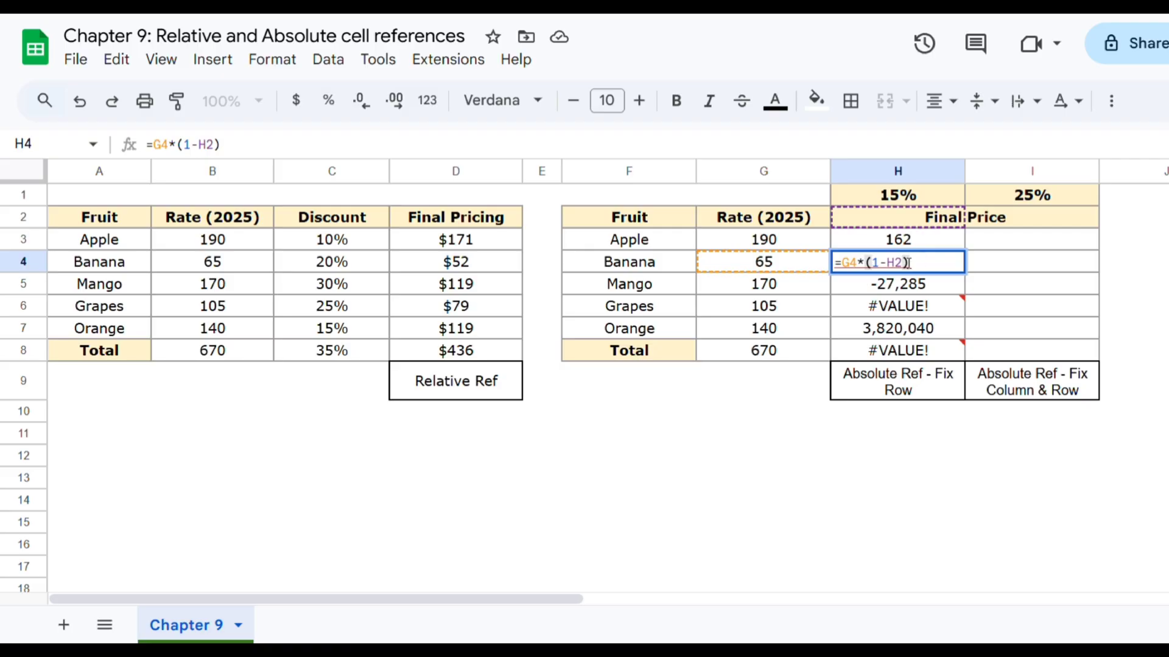
{"action": "left_click", "coordinate": [997, 268]}
Step: Clear the filled formulas from H4:H8
{"action": "left_click_drag", "start_coordinate": [896, 264], "coordinate": [895, 357]}
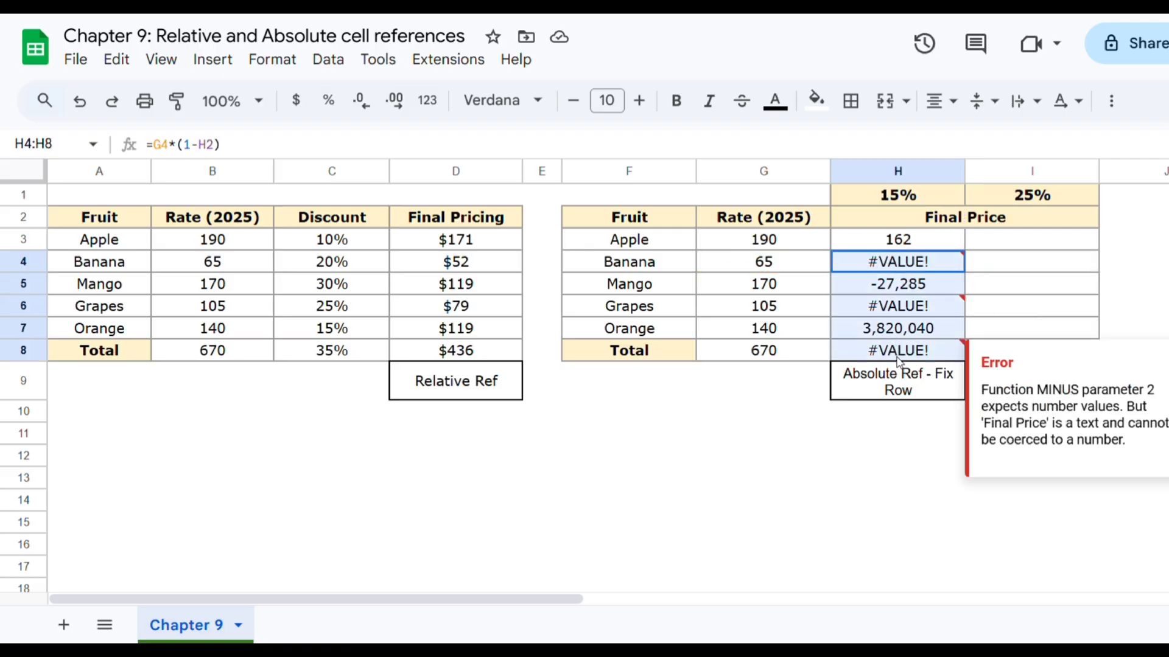
{"action": "key", "text": "Delete"}
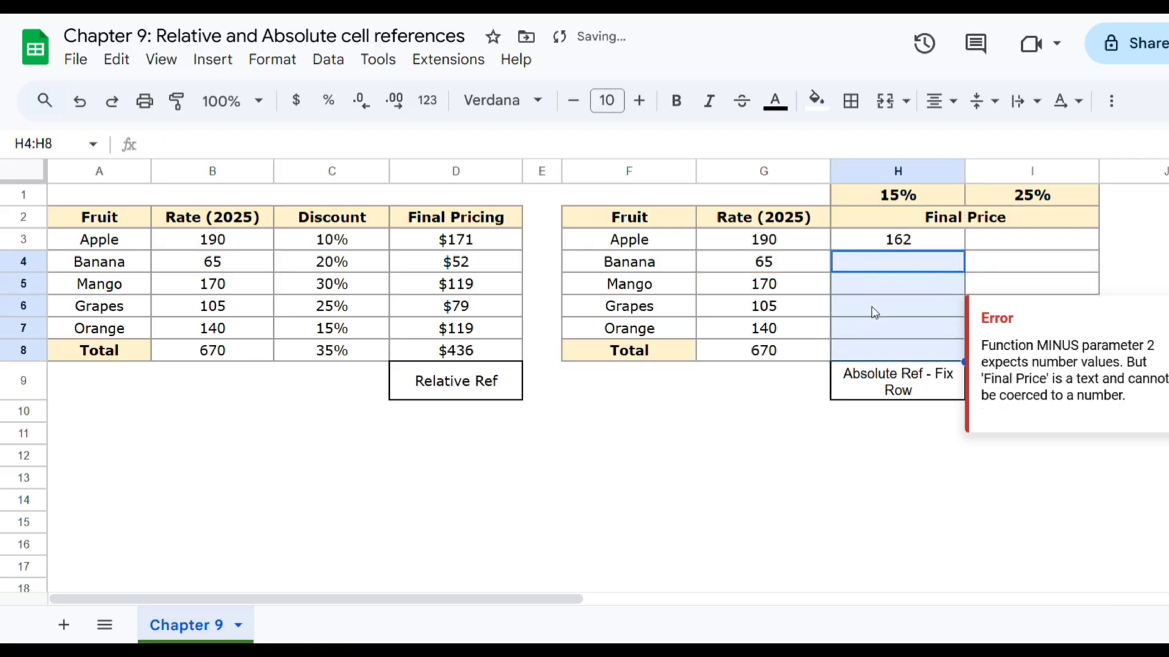
Step: Make the H1 reference in H3 absolute so the formula reads =G3*(1-$H$1), and fill it down through H8
{"action": "left_click", "coordinate": [875, 243]}
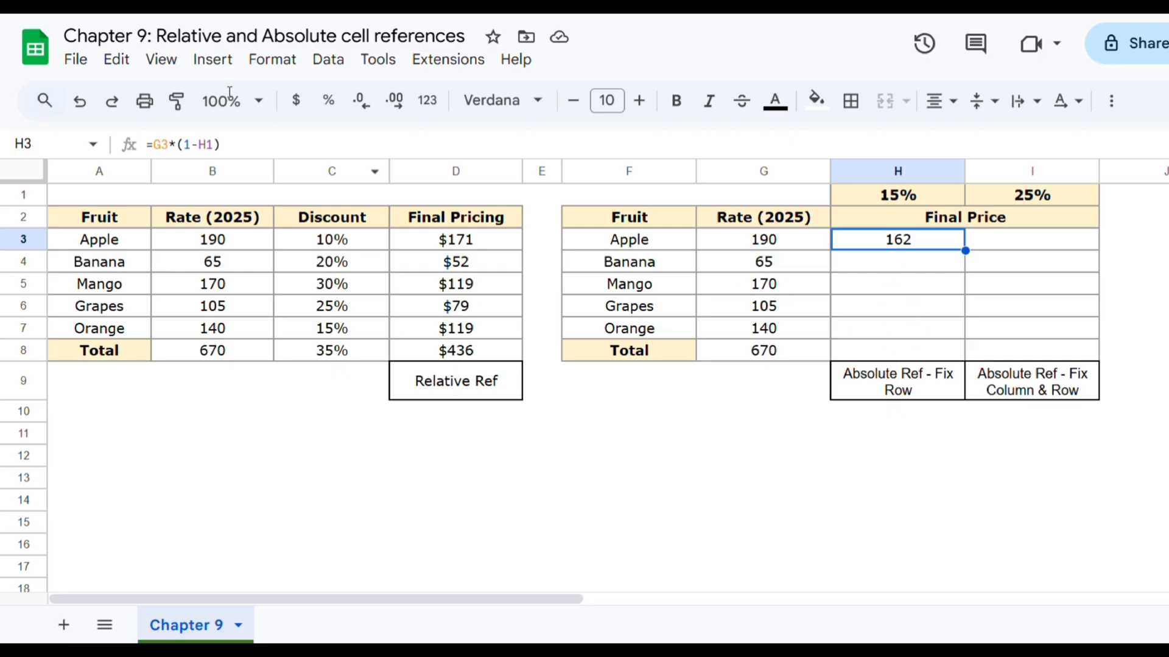
{"action": "left_click_drag", "start_coordinate": [209, 145], "coordinate": [200, 145]}
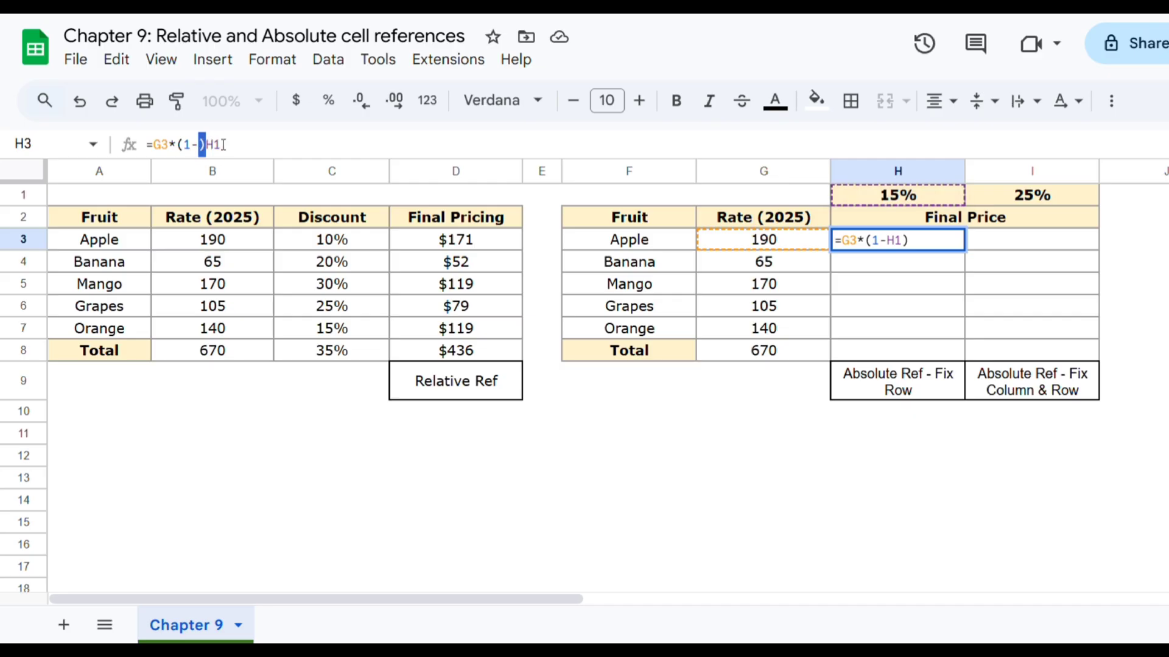
{"action": "key", "text": "ctrl+z"}
{"action": "key", "text": "Left"}
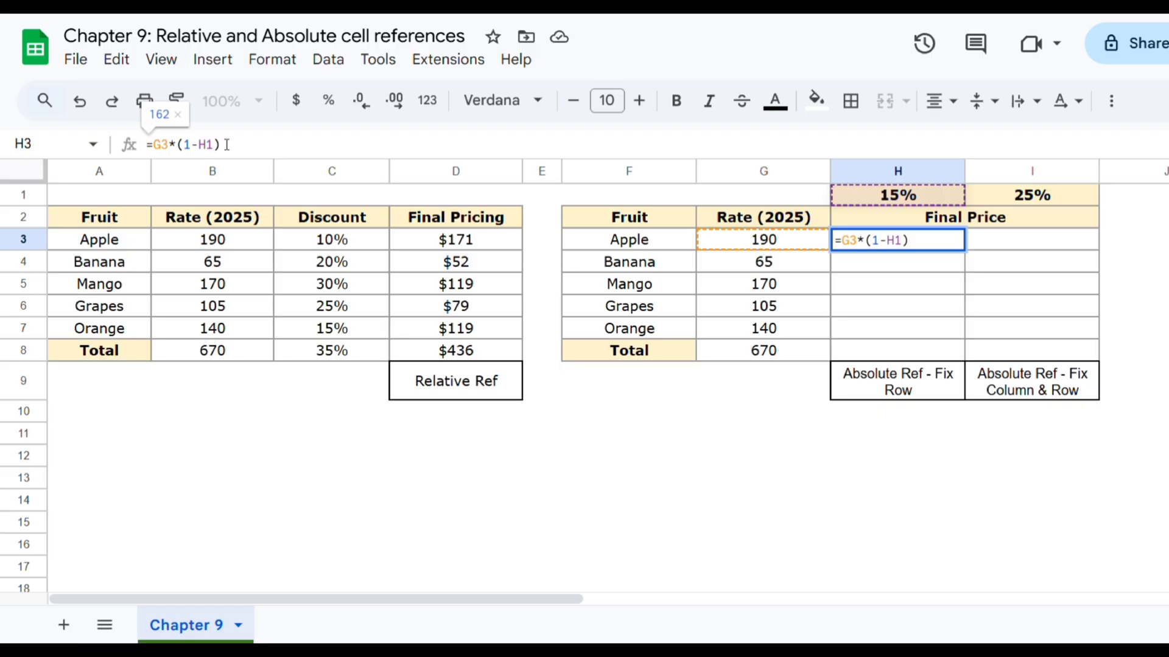
{"action": "key", "text": "shift+Left"}
{"action": "key", "text": "shift+Left"}
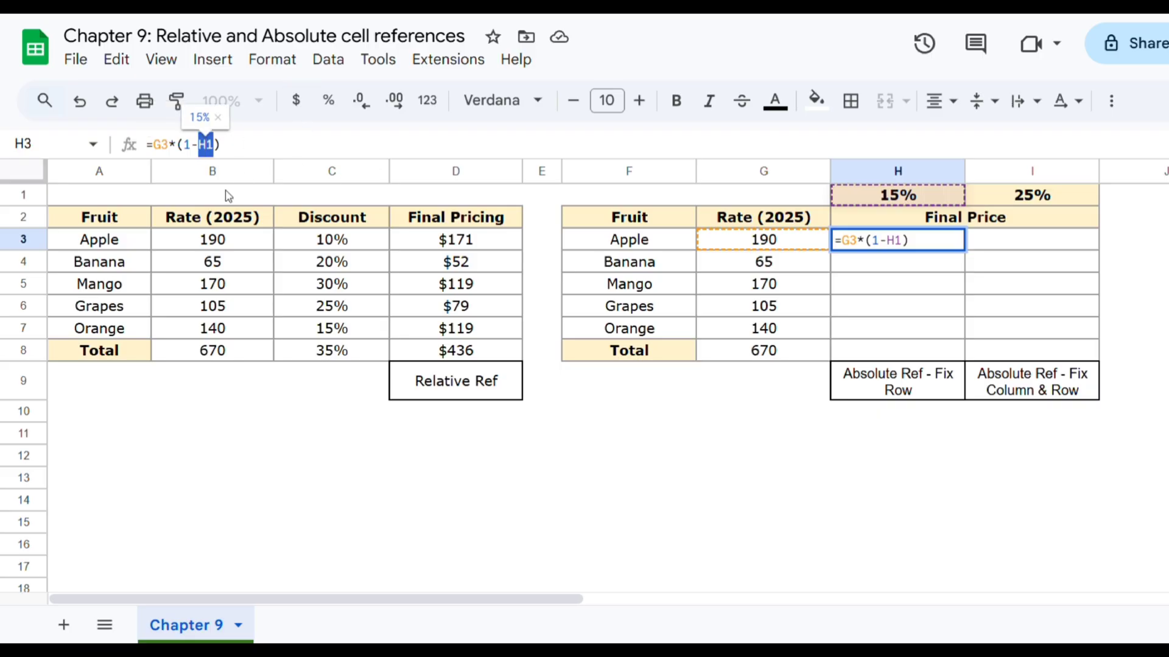
{"action": "key", "text": "F4"}
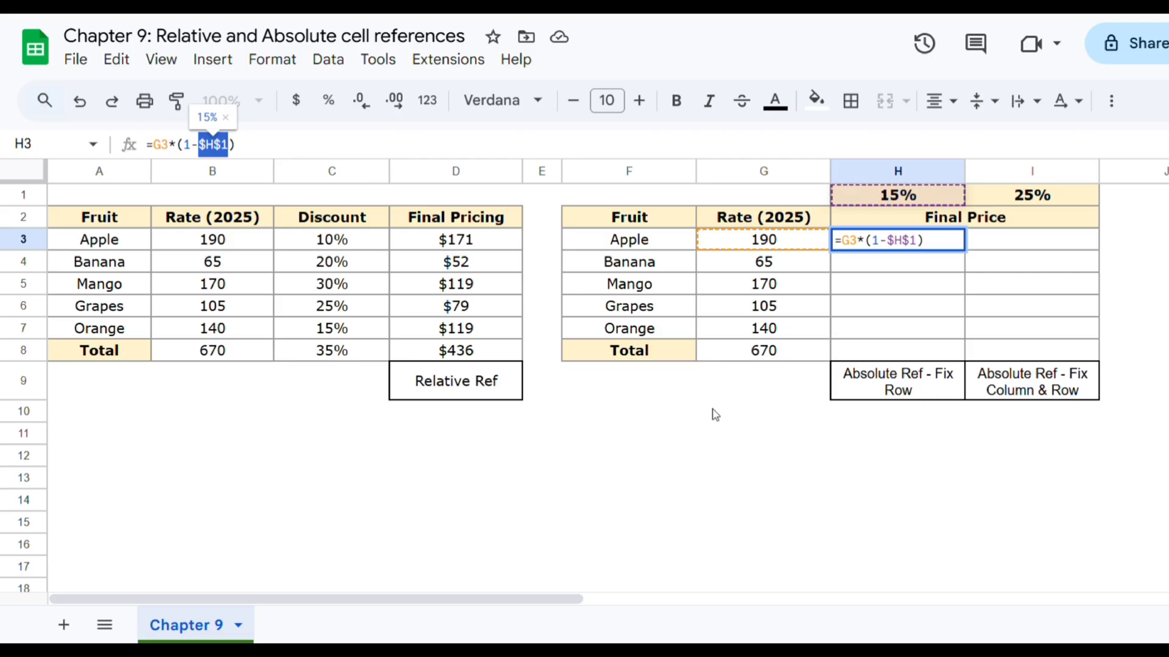
{"action": "key", "text": "Return"}
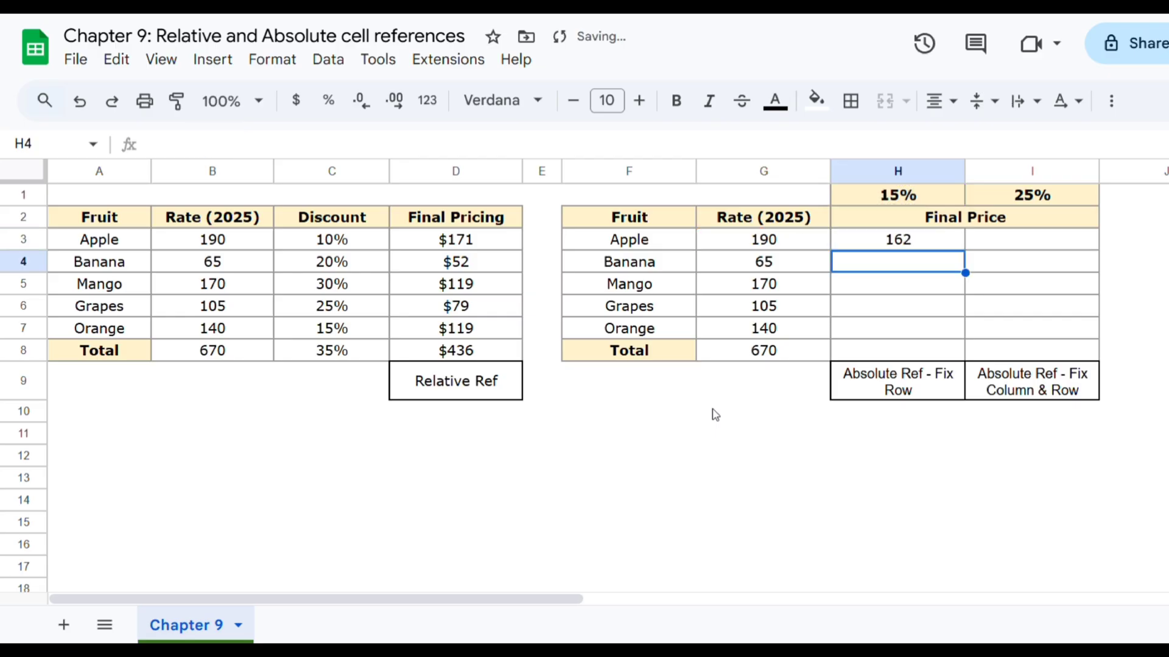
{"action": "left_click", "coordinate": [948, 234]}
{"action": "left_click_drag", "start_coordinate": [965, 250], "coordinate": [965, 354]}
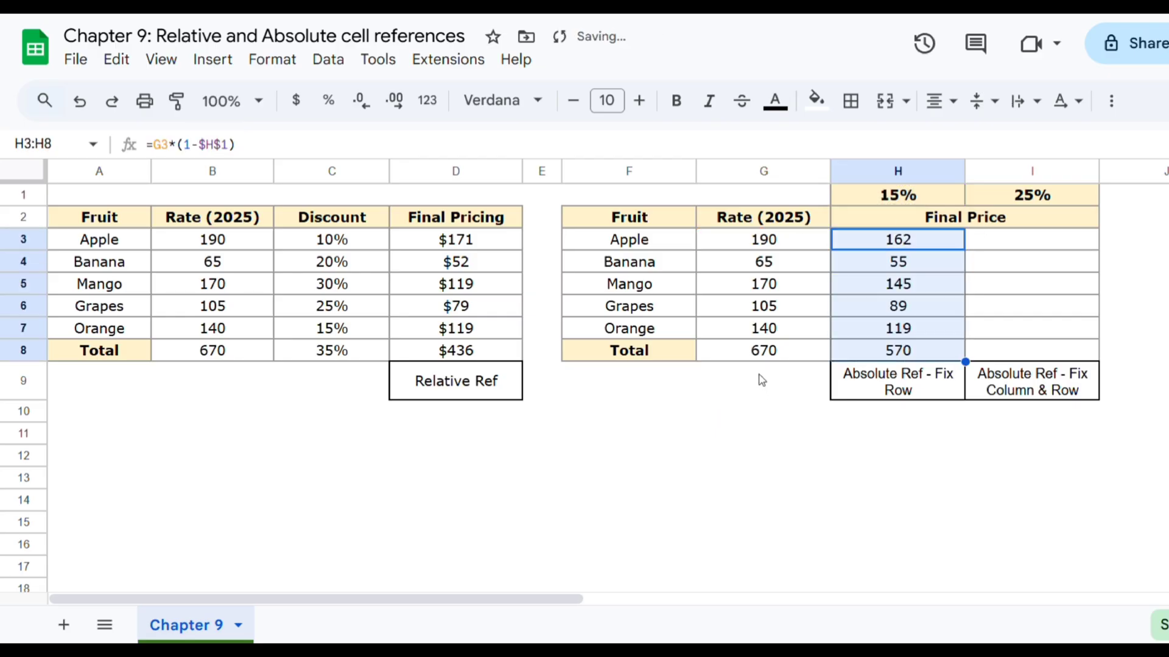
Step: Examine which cells the Final Price formulas in H5, H6 and H7 refer to
{"action": "left_click", "coordinate": [916, 291]}
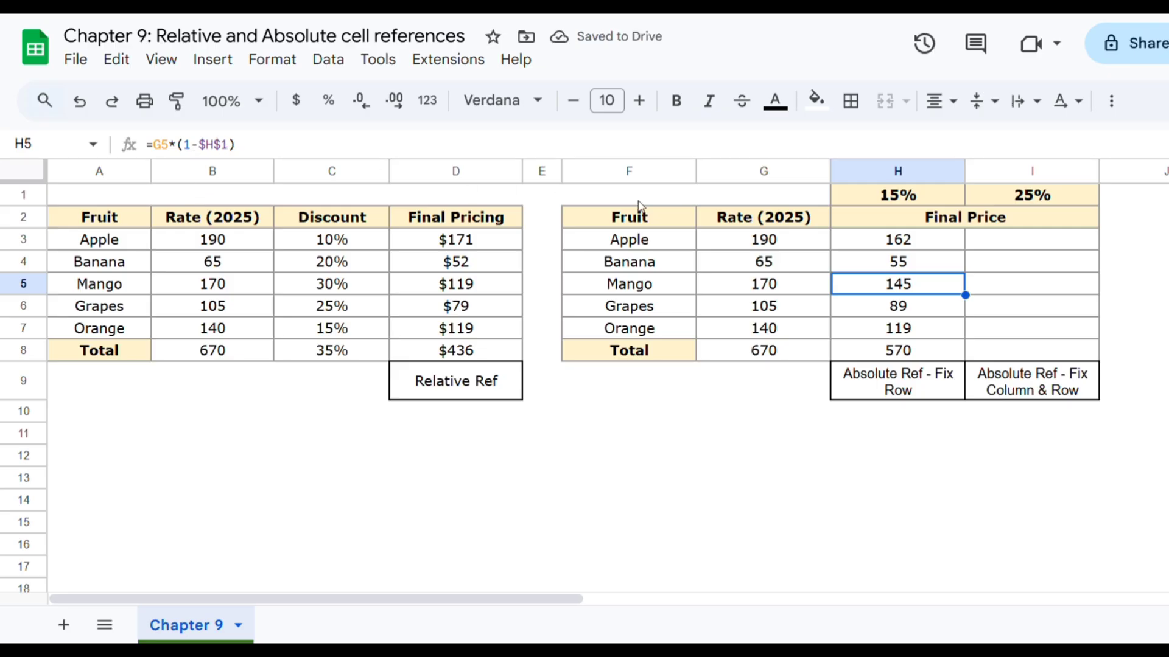
{"action": "key", "text": "F2"}
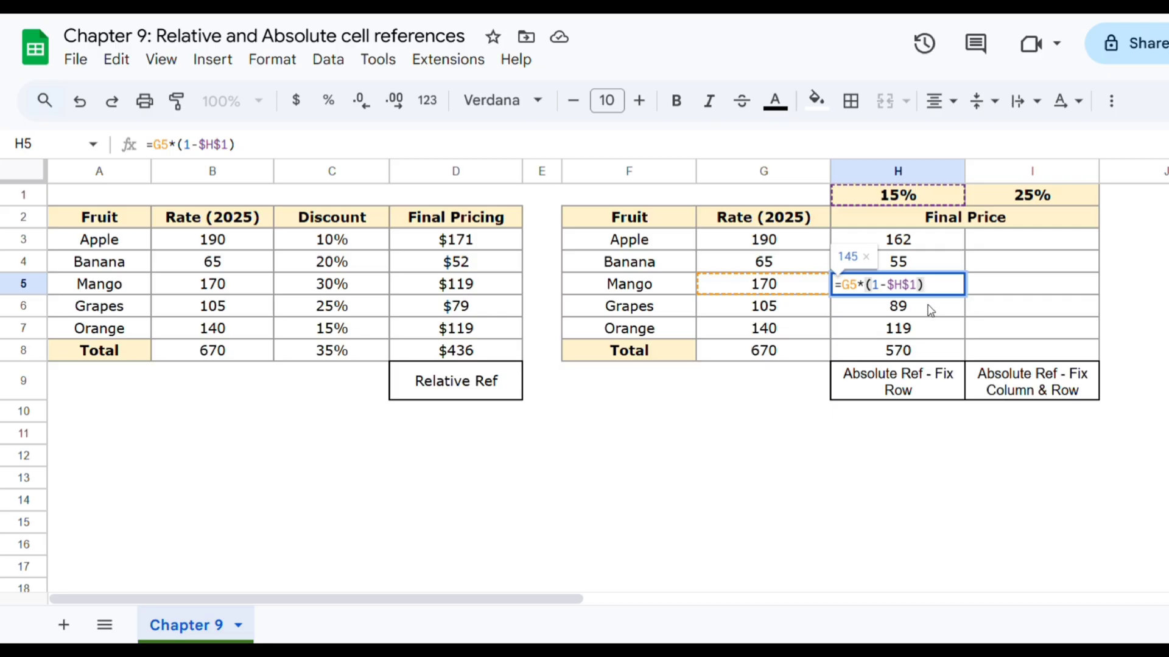
{"action": "key", "text": "Return"}
{"action": "key", "text": "F2"}
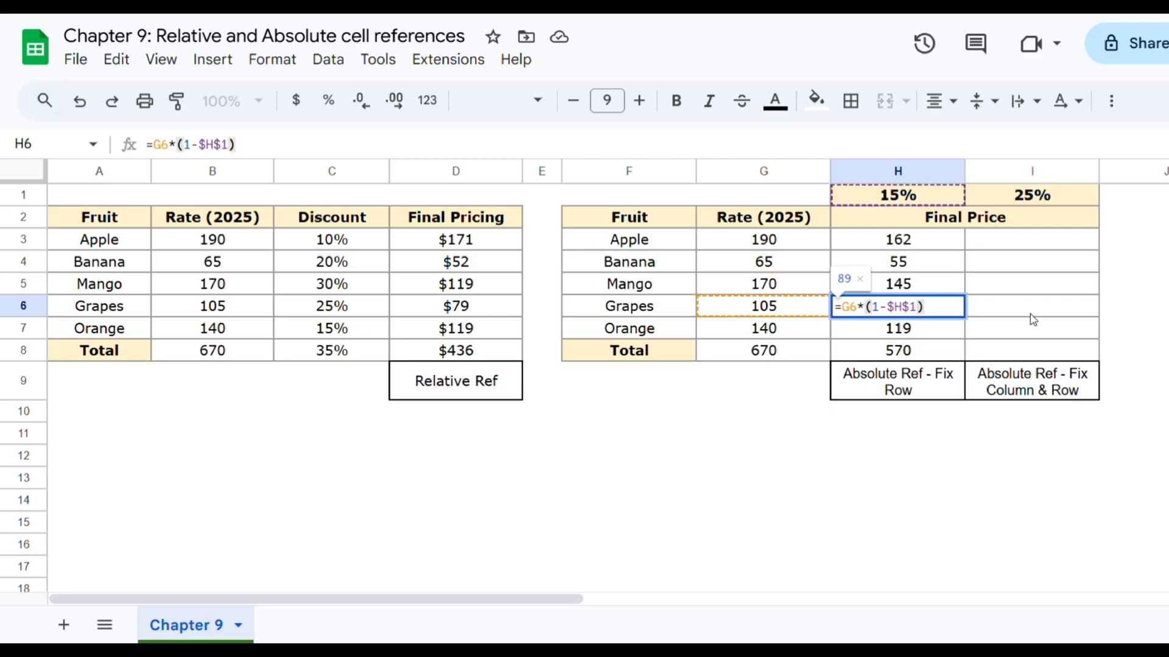
{"action": "key", "text": "Return"}
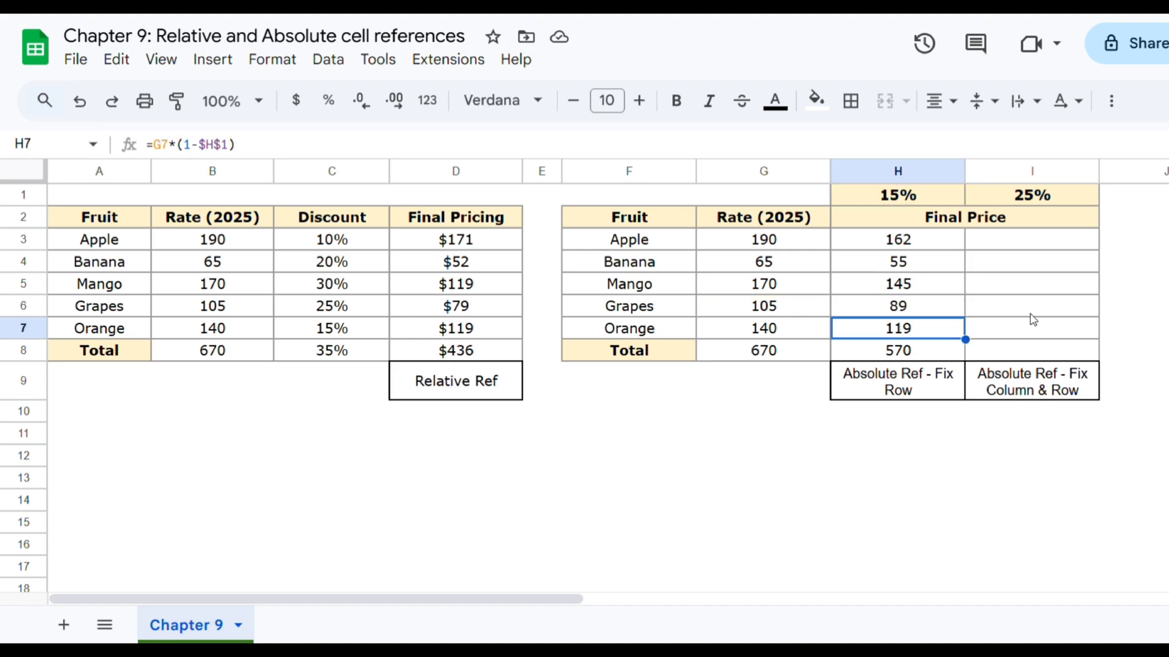
{"action": "key", "text": "F2"}
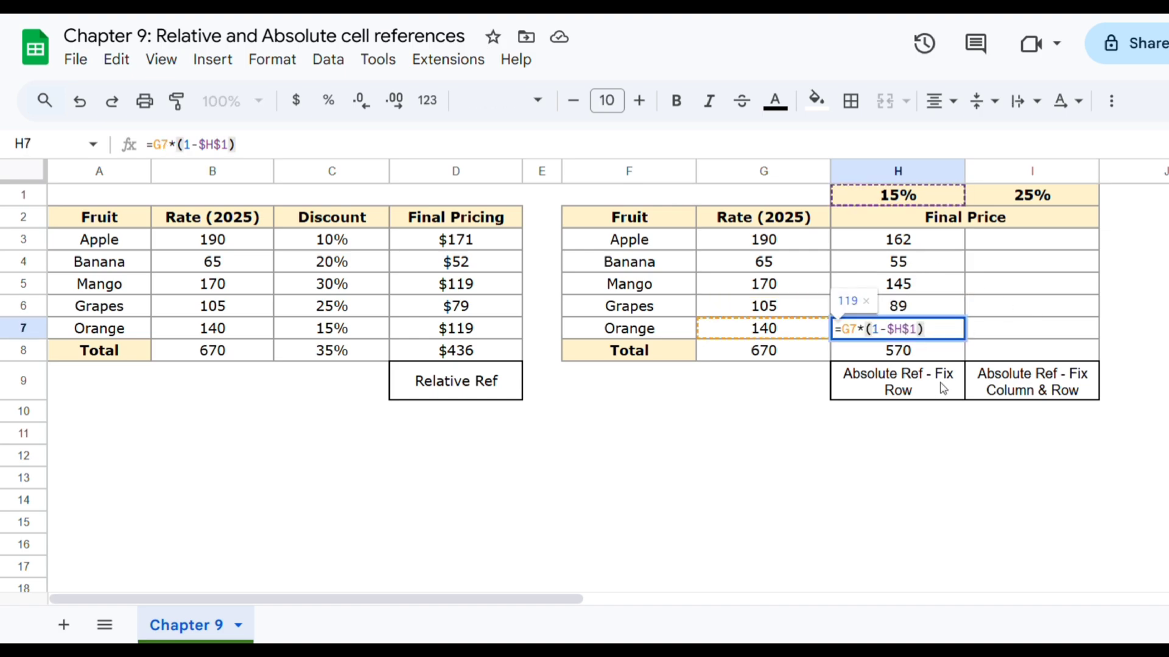
{"action": "left_click", "coordinate": [934, 439]}
Step: Try filling the column H formulas across into I3:I8 and inspect which cells the formula in I3 refers to
{"action": "left_click", "coordinate": [931, 244]}
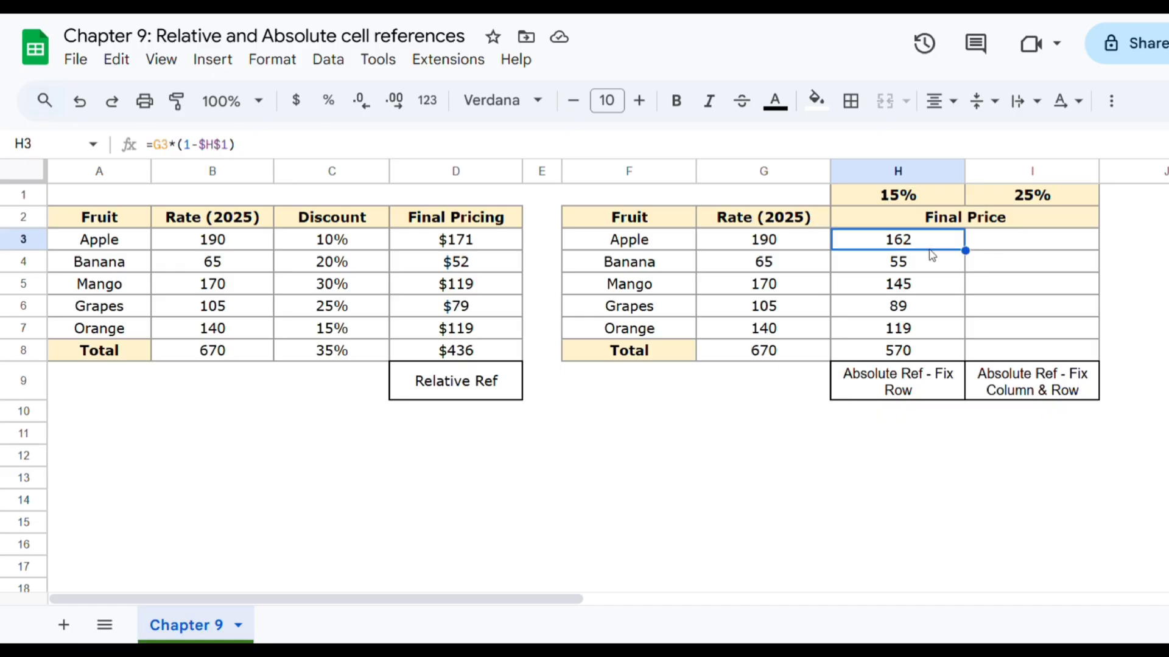
{"action": "left_click_drag", "start_coordinate": [931, 243], "coordinate": [1091, 360]}
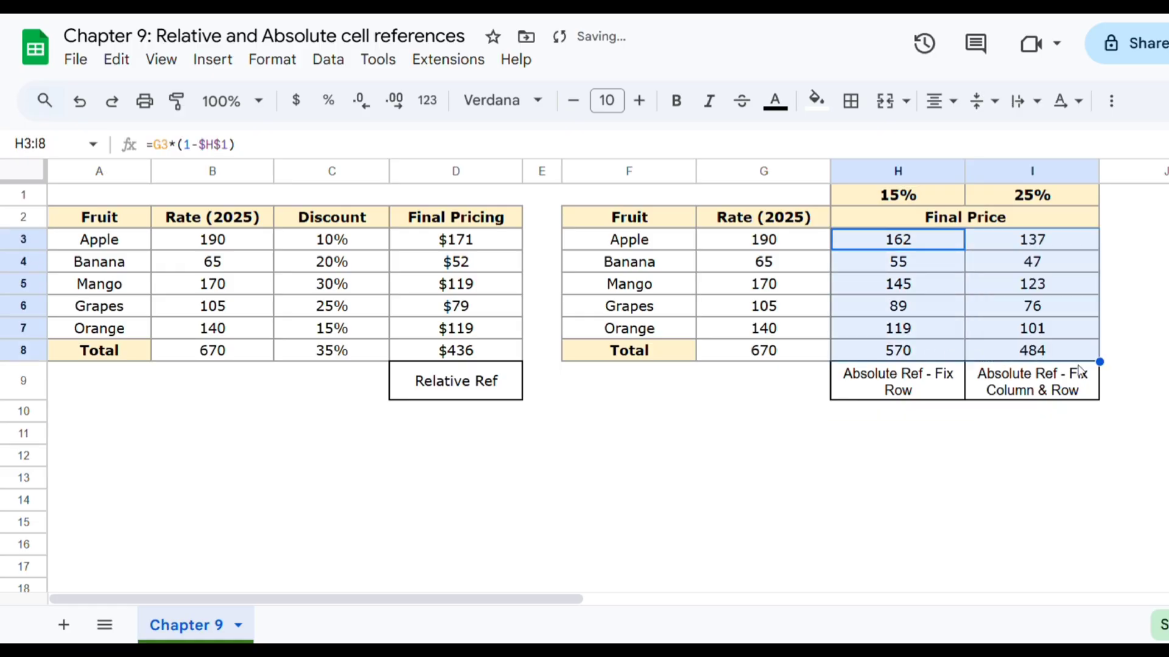
{"action": "left_click", "coordinate": [1015, 246]}
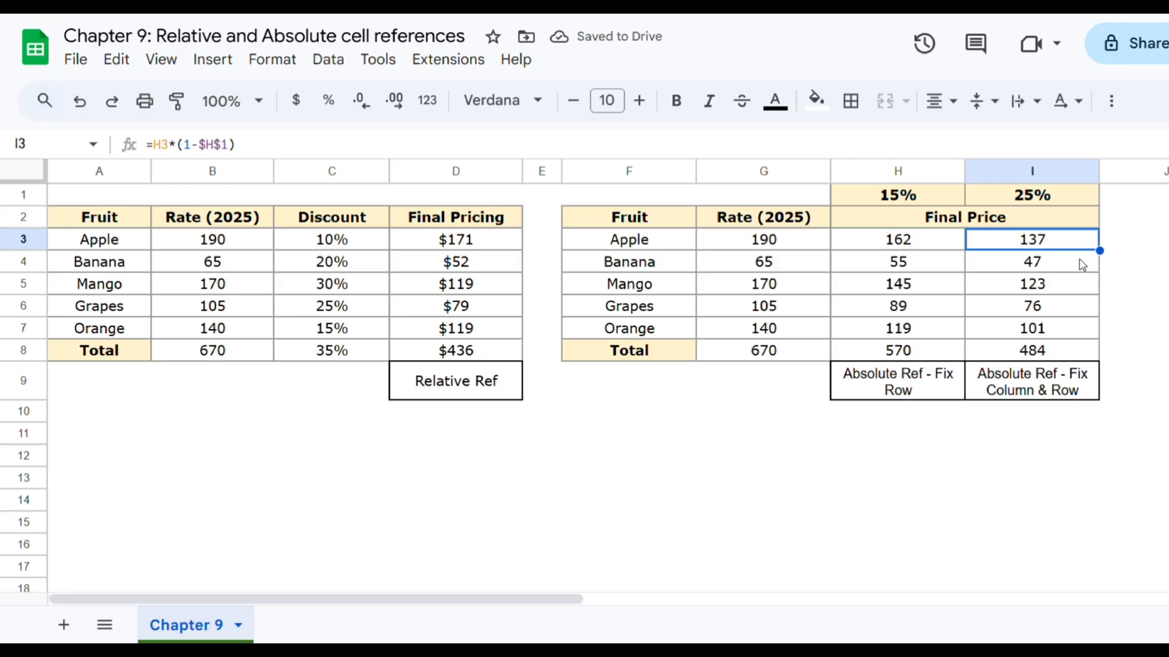
{"action": "key", "text": "F2"}
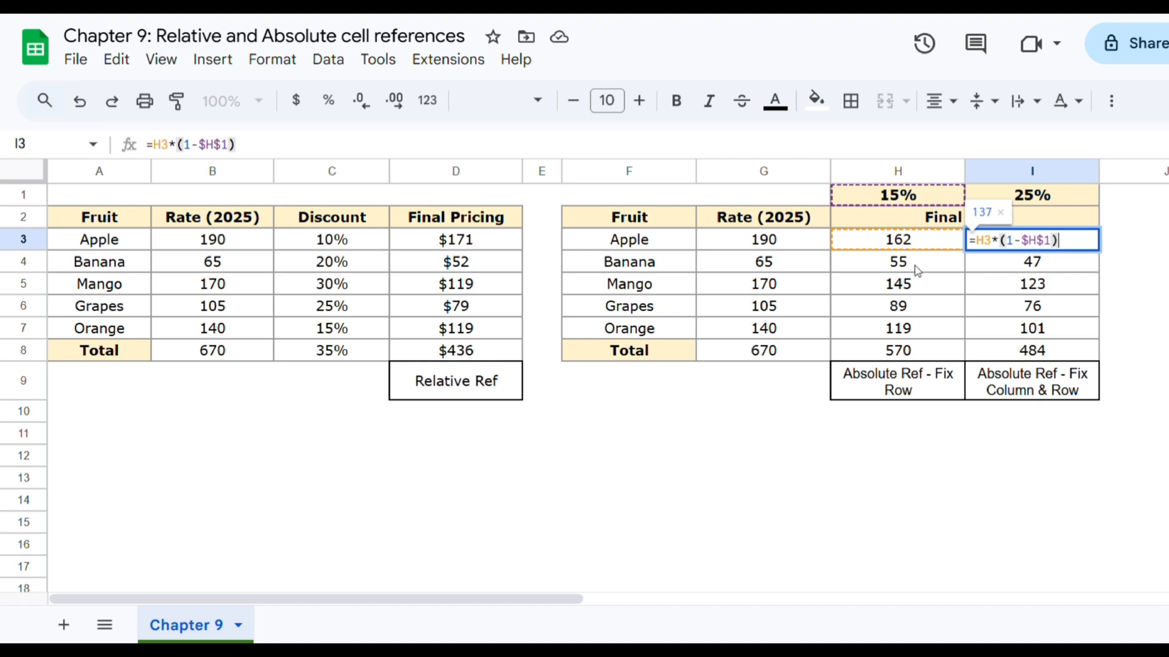
{"action": "left_click", "coordinate": [1164, 304]}
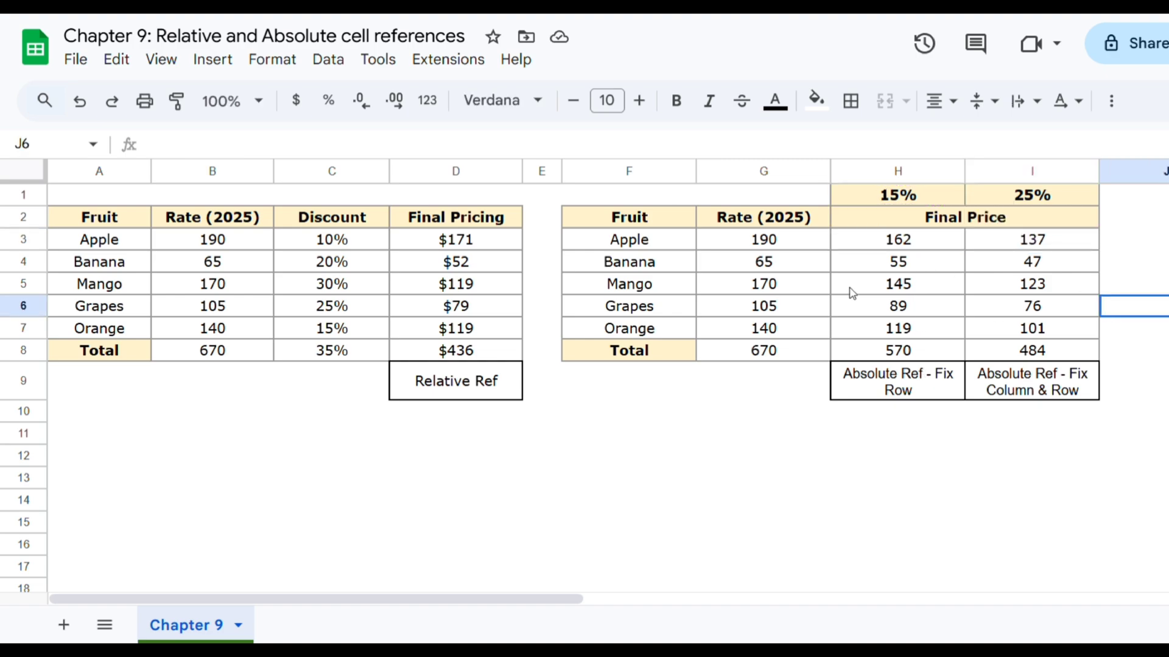
Step: Fix only the row of the discount reference in H3, changing the formula to =G3*(1-H$1)
{"action": "left_click", "coordinate": [898, 245]}
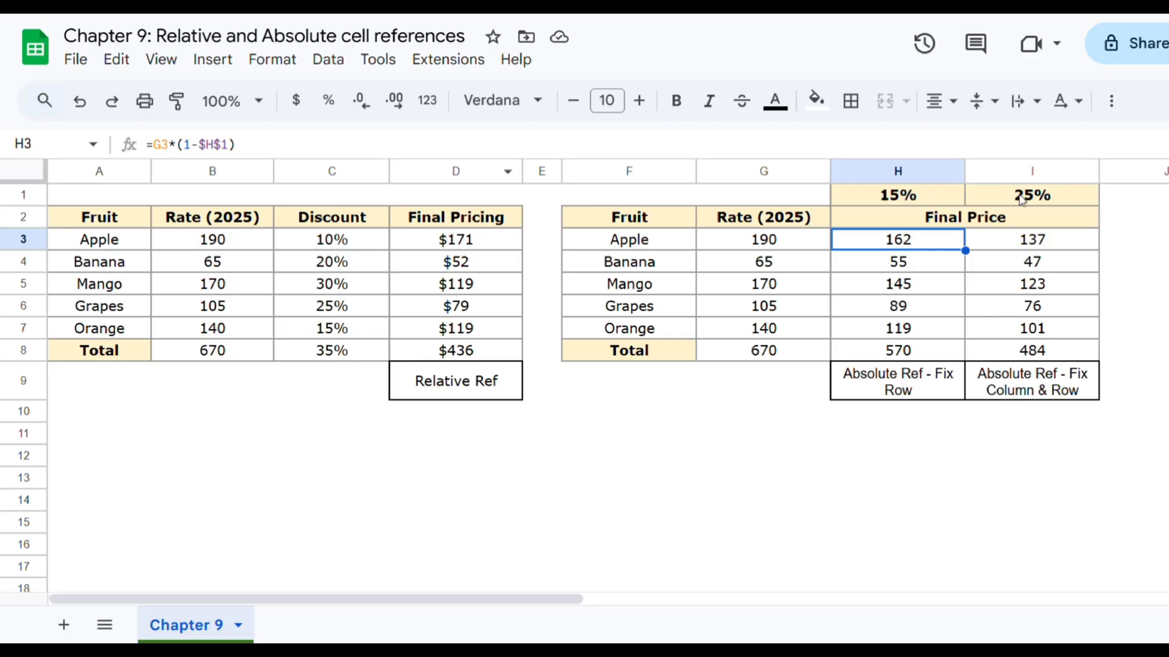
{"action": "left_click", "coordinate": [31, 196]}
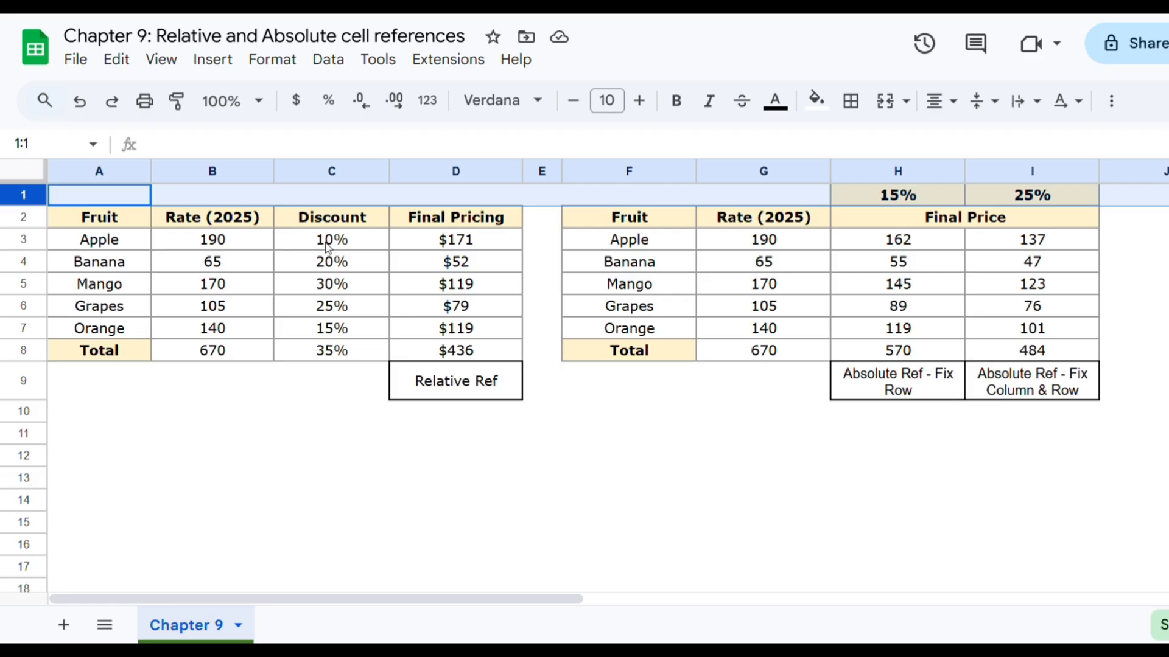
{"action": "left_click", "coordinate": [930, 247]}
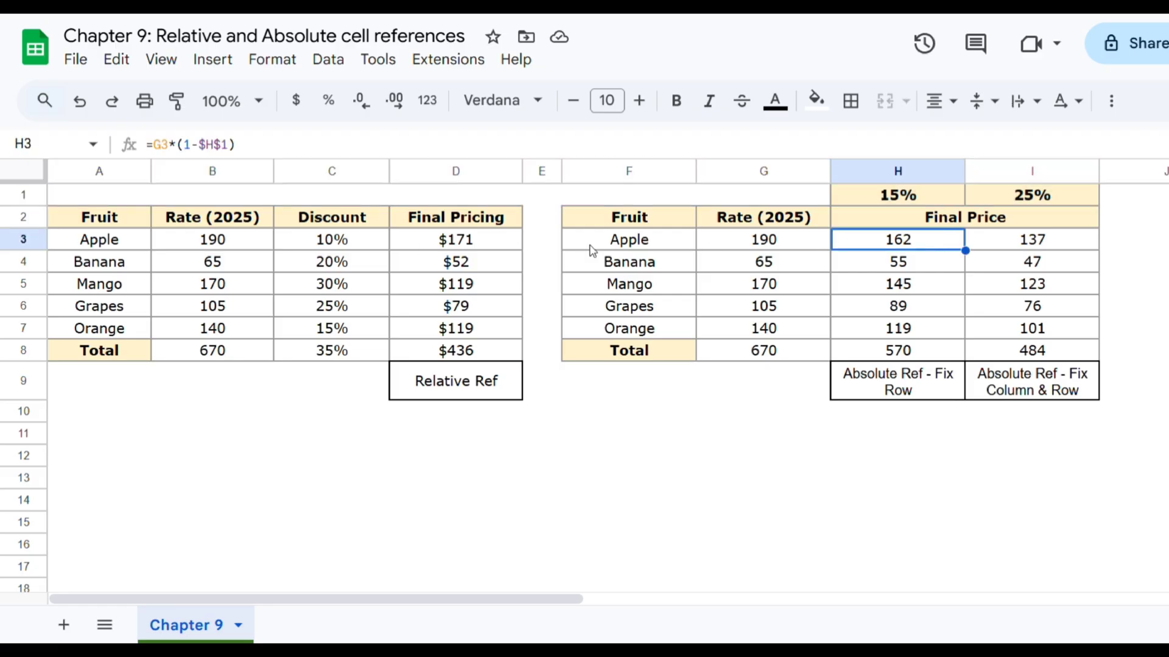
{"action": "left_click", "coordinate": [208, 148]}
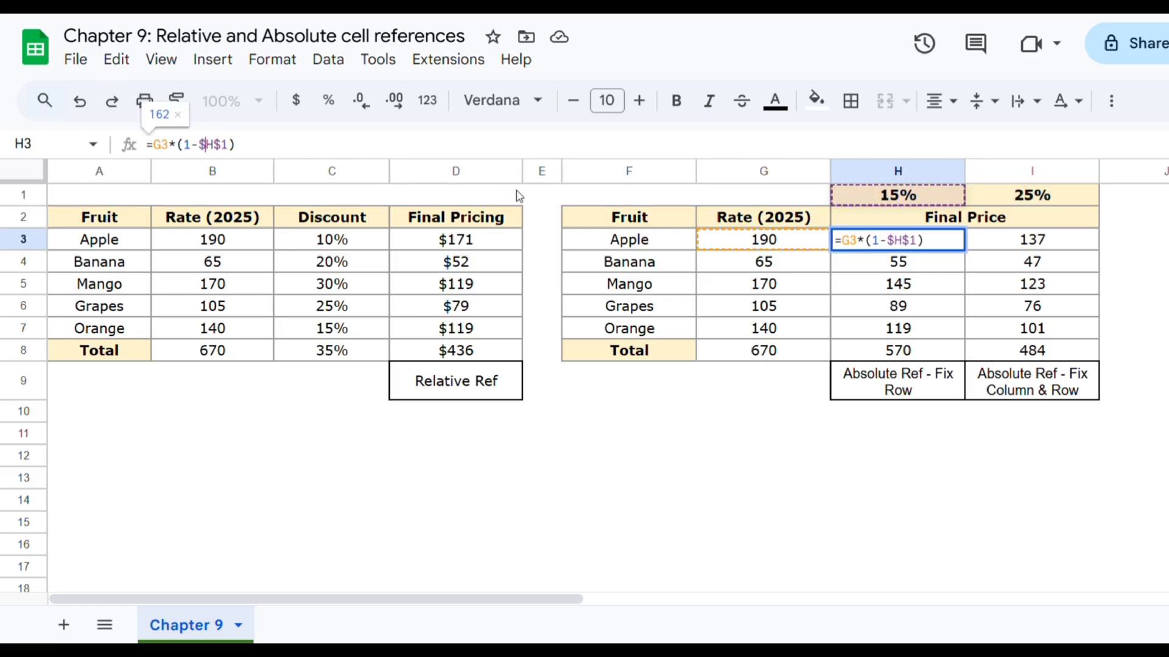
{"action": "key", "text": "BackSpace"}
{"action": "key", "text": "Return"}
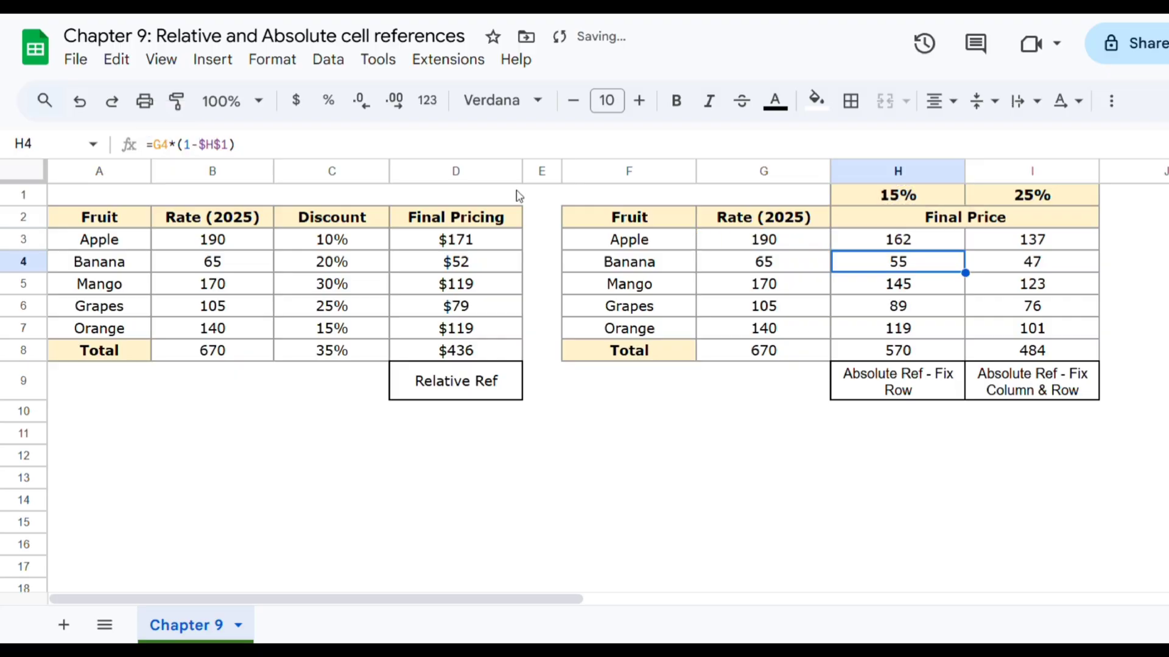
Step: Fix the column of the rate reference in H3, changing the formula to =$G3*(1-H$1)
{"action": "left_click", "coordinate": [931, 241]}
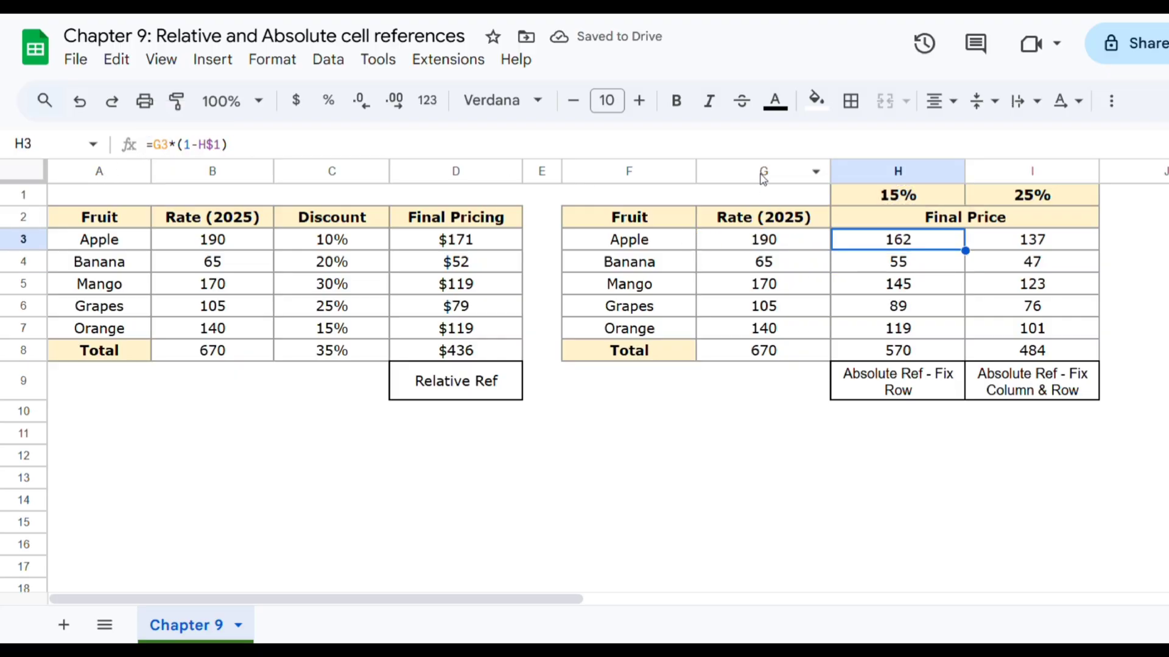
{"action": "left_click_drag", "start_coordinate": [759, 243], "coordinate": [745, 353]}
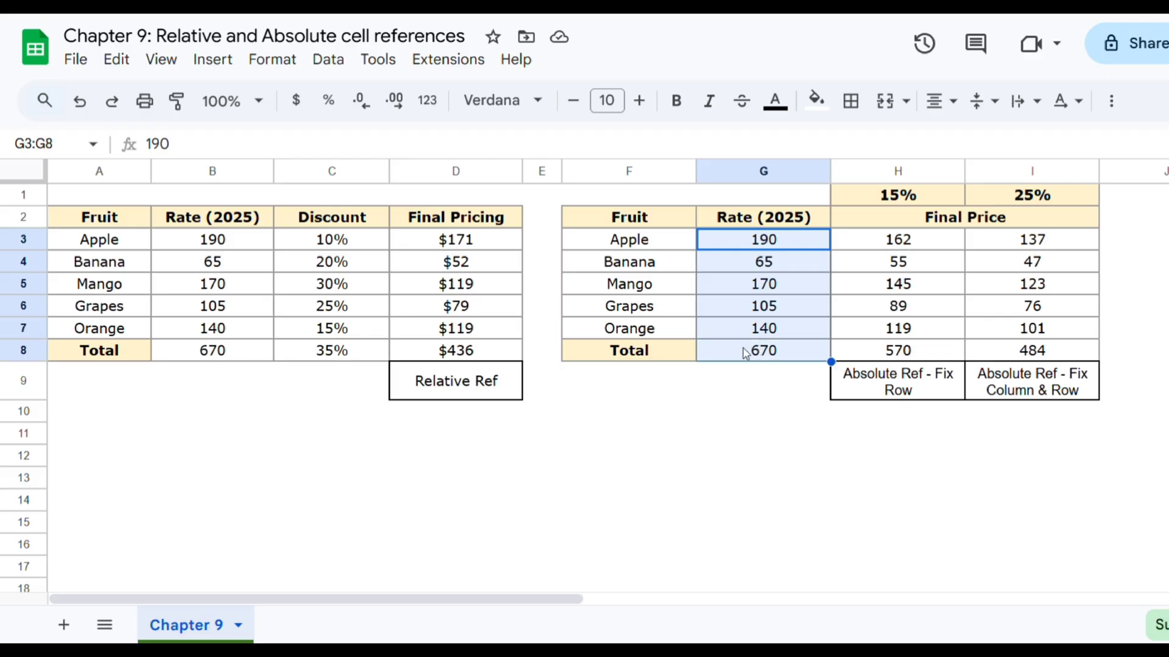
{"action": "left_click", "coordinate": [917, 248]}
{"action": "left_click", "coordinate": [155, 145]}
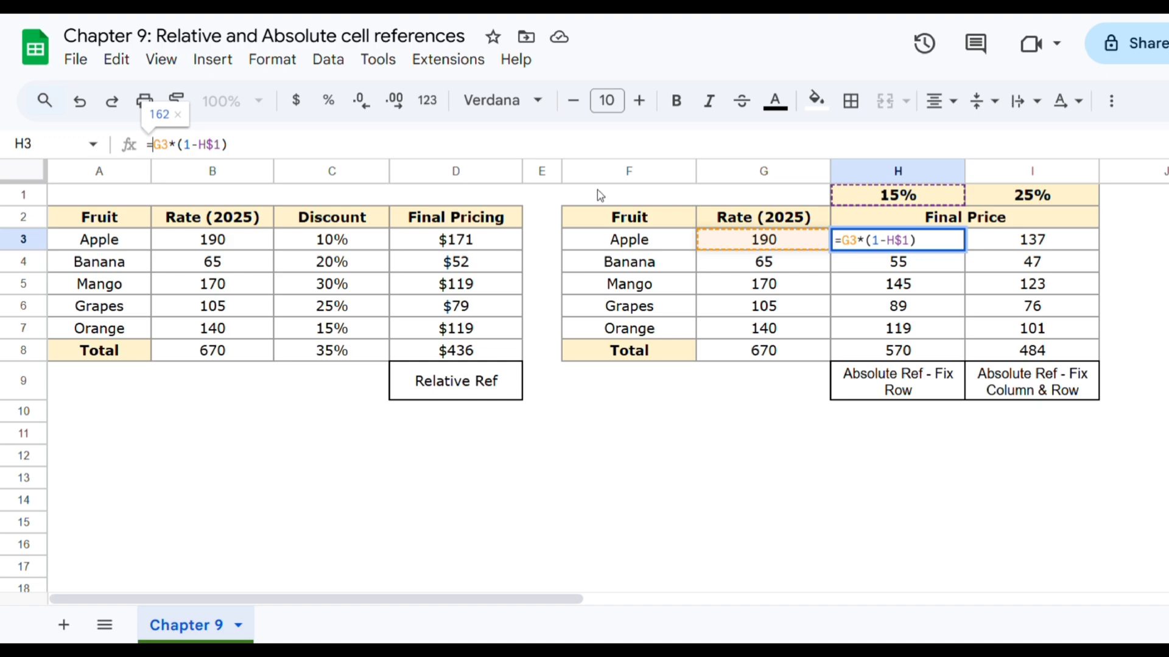
{"action": "type", "text": "$"}
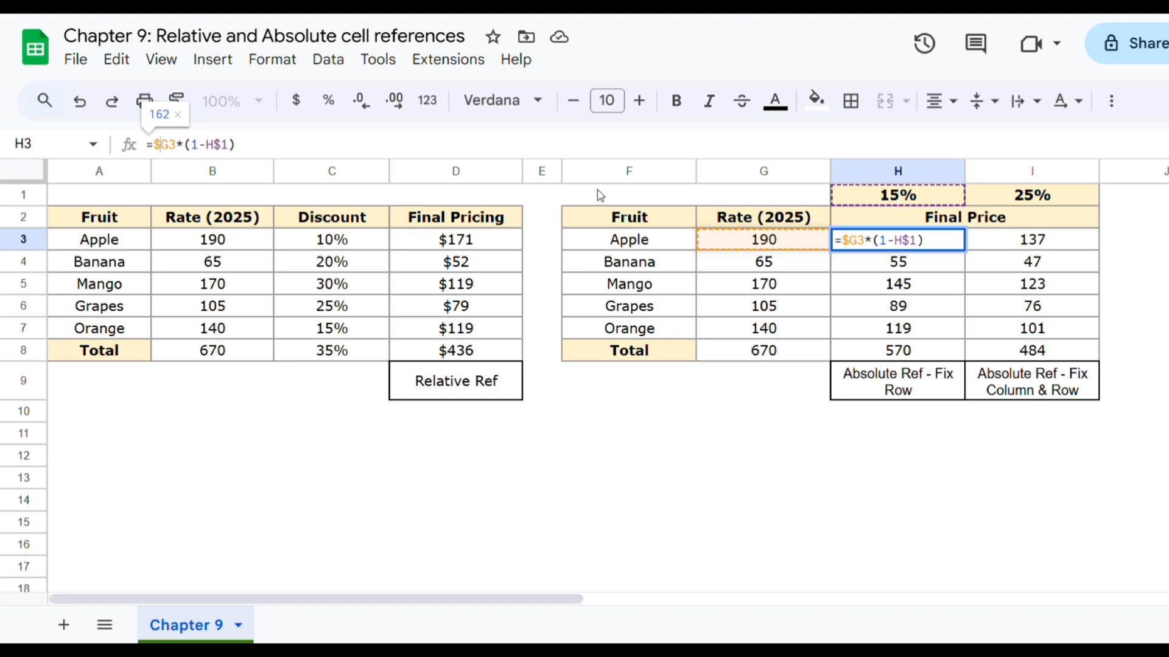
{"action": "key", "text": "Return"}
Step: Fill the H3 formula down through H8 and across into I3:I8
{"action": "left_click", "coordinate": [928, 244]}
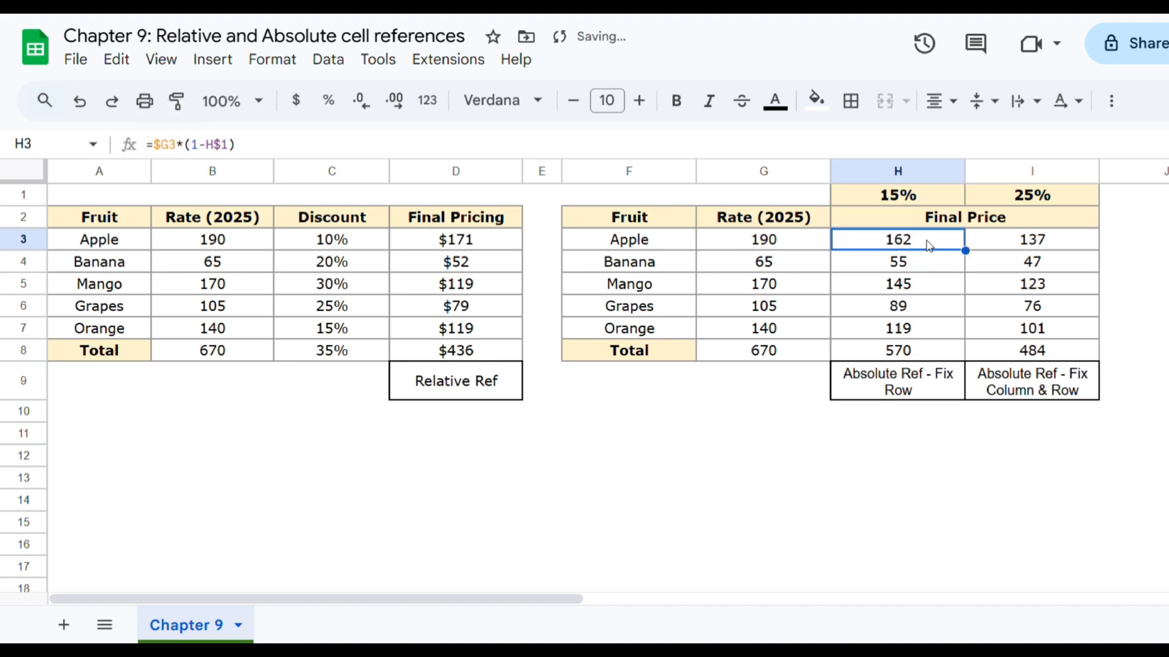
{"action": "mouse_move", "coordinate": [965, 250]}
{"action": "left_mouse_down"}
{"action": "mouse_move", "coordinate": [966, 359]}
{"action": "mouse_move", "coordinate": [1088, 355]}
{"action": "mouse_move", "coordinate": [1080, 368]}
{"action": "left_mouse_up"}
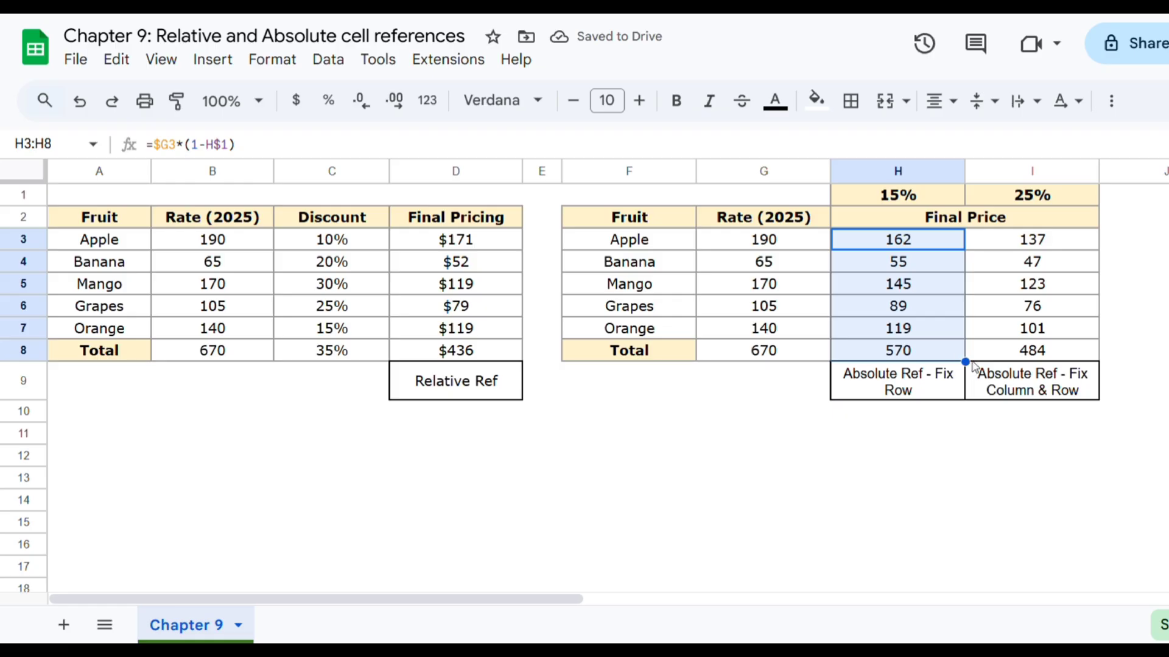
{"action": "left_click_drag", "start_coordinate": [965, 362], "coordinate": [1093, 365]}
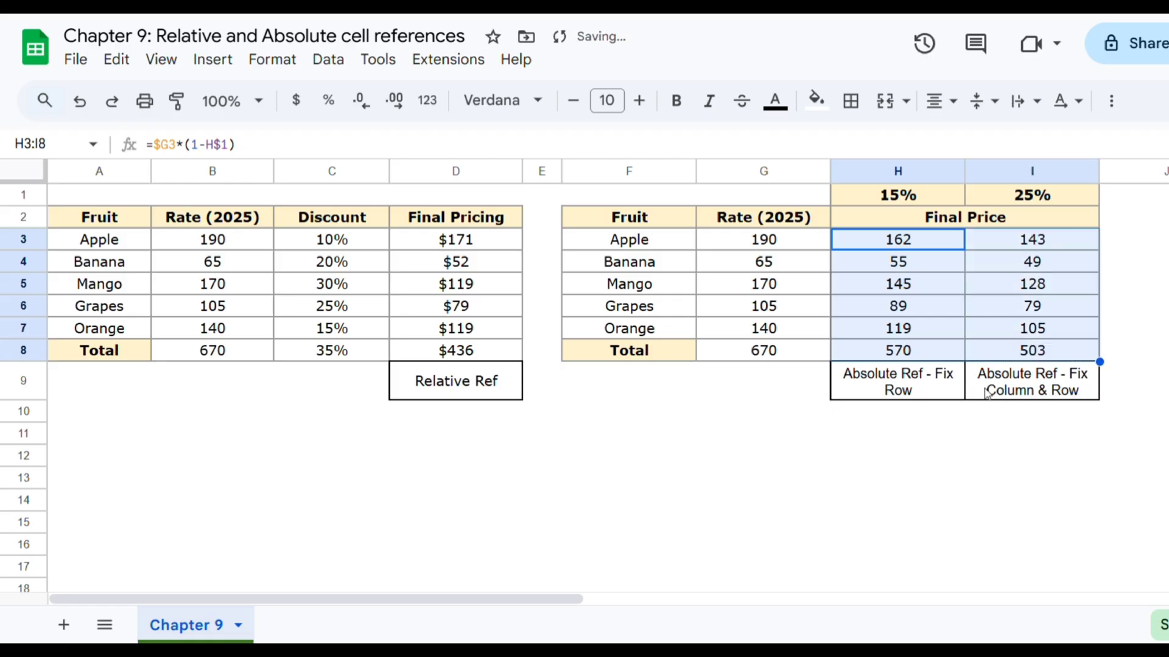
Step: Examine which rate and discount cells the mixed-reference formulas in I3, H4 and I6 refer to
{"action": "left_click", "coordinate": [1053, 251]}
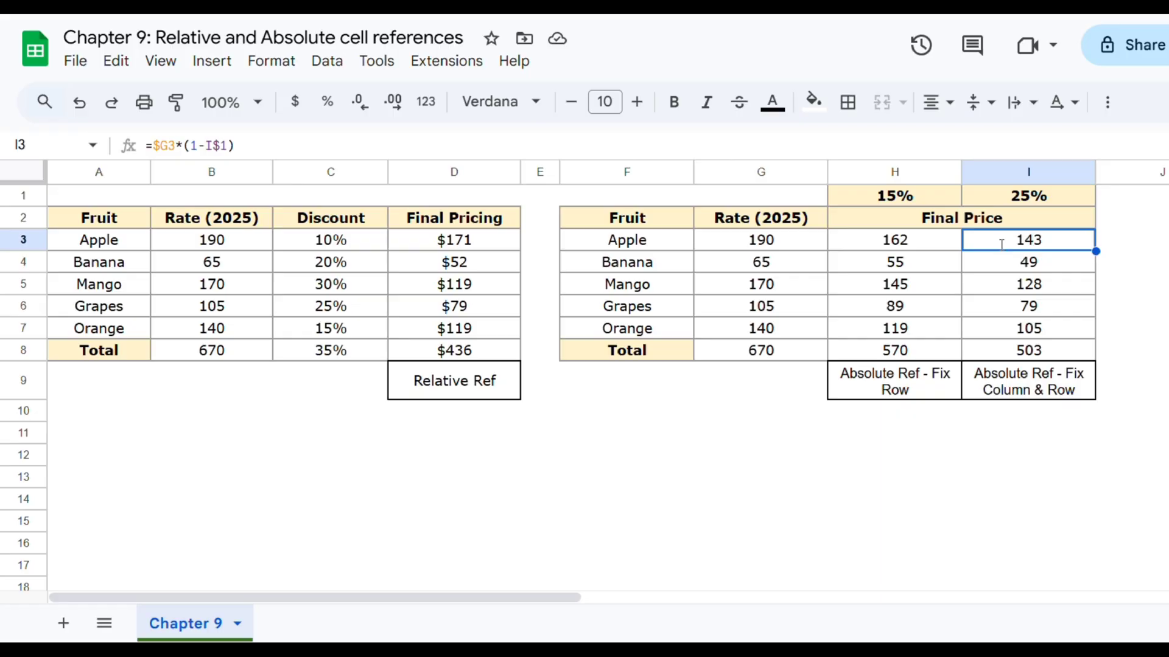
{"action": "double_click", "coordinate": [1001, 244]}
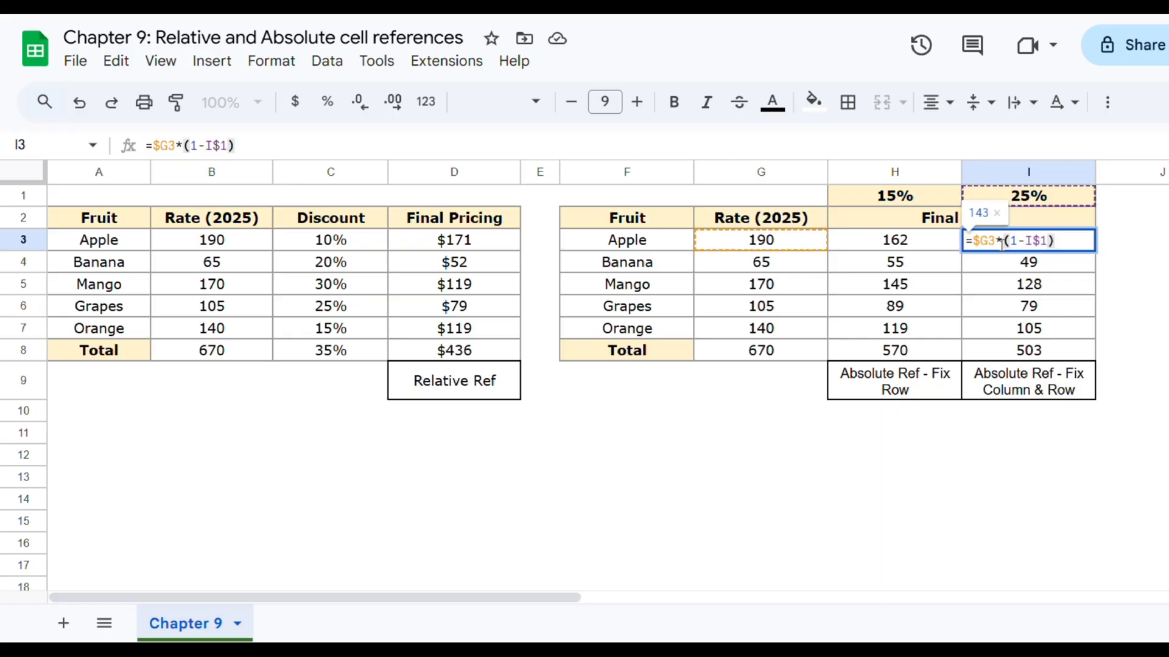
{"action": "left_click", "coordinate": [944, 268]}
{"action": "key", "text": "F2"}
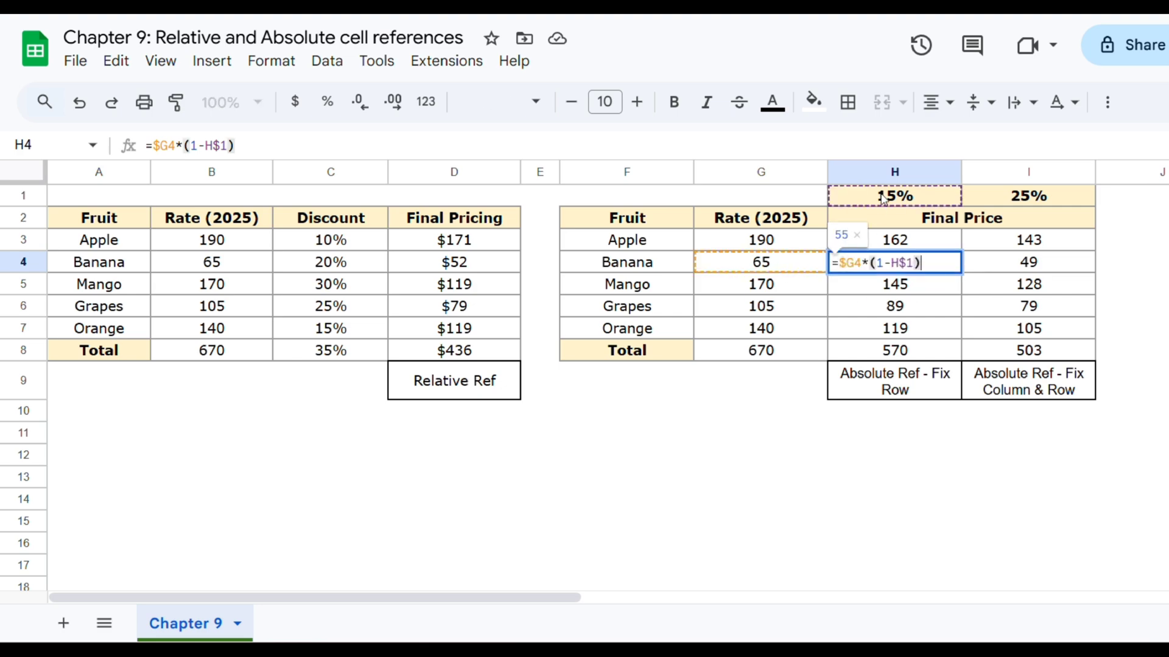
{"action": "left_click", "coordinate": [1030, 312]}
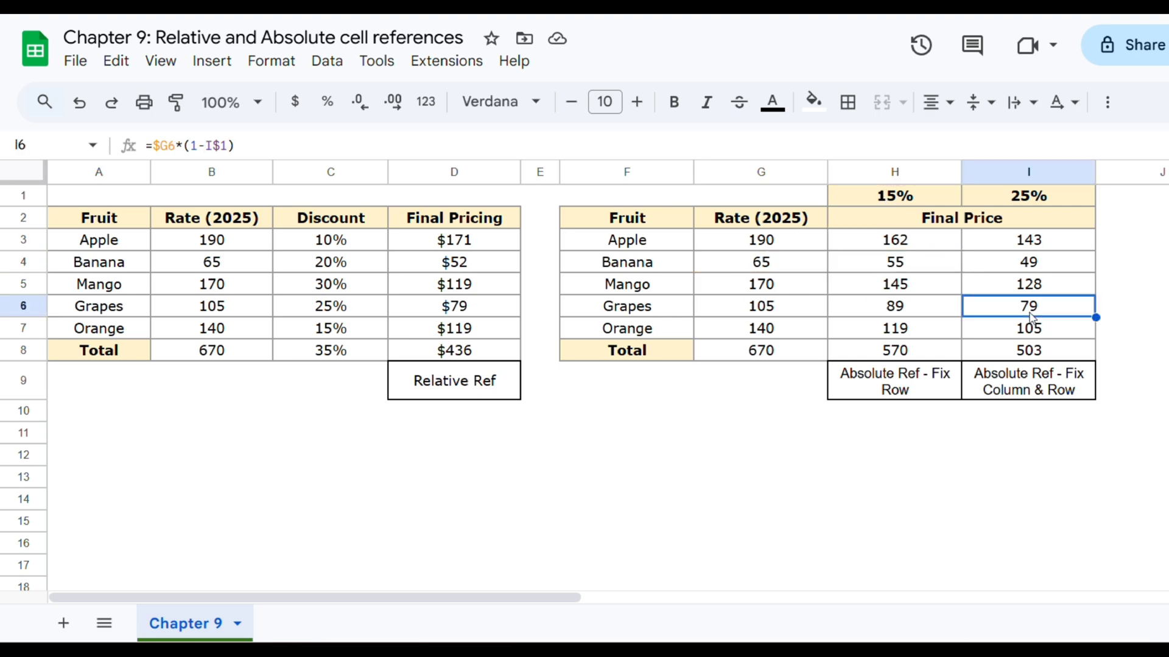
{"action": "key", "text": "F2"}
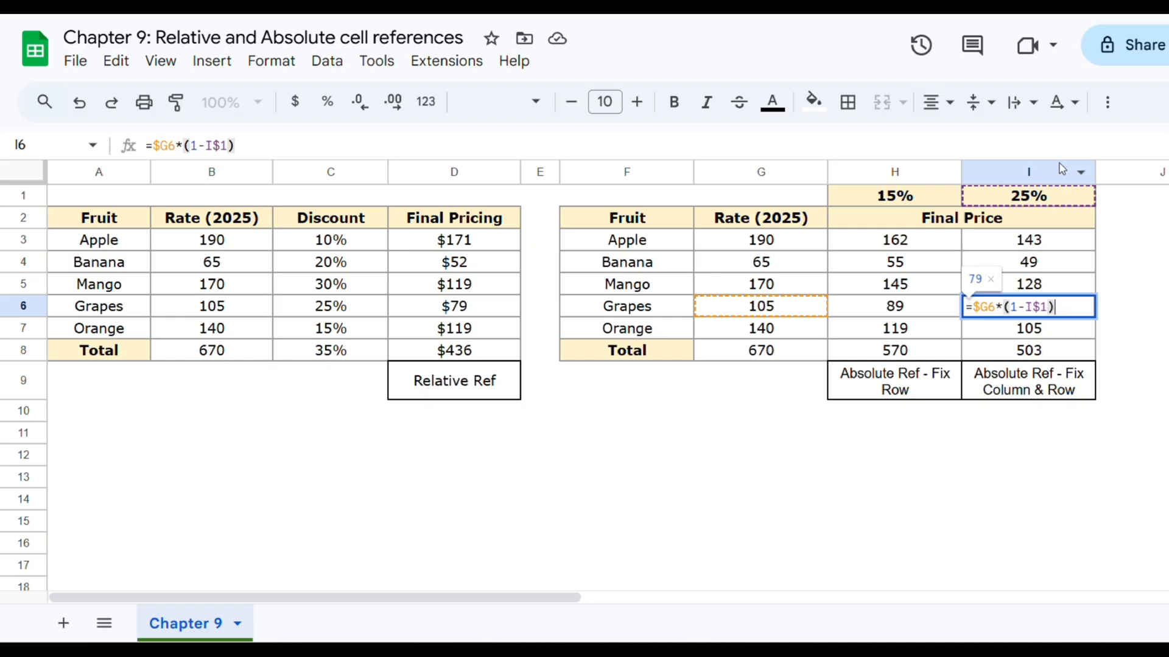
{"action": "left_click", "coordinate": [709, 338]}
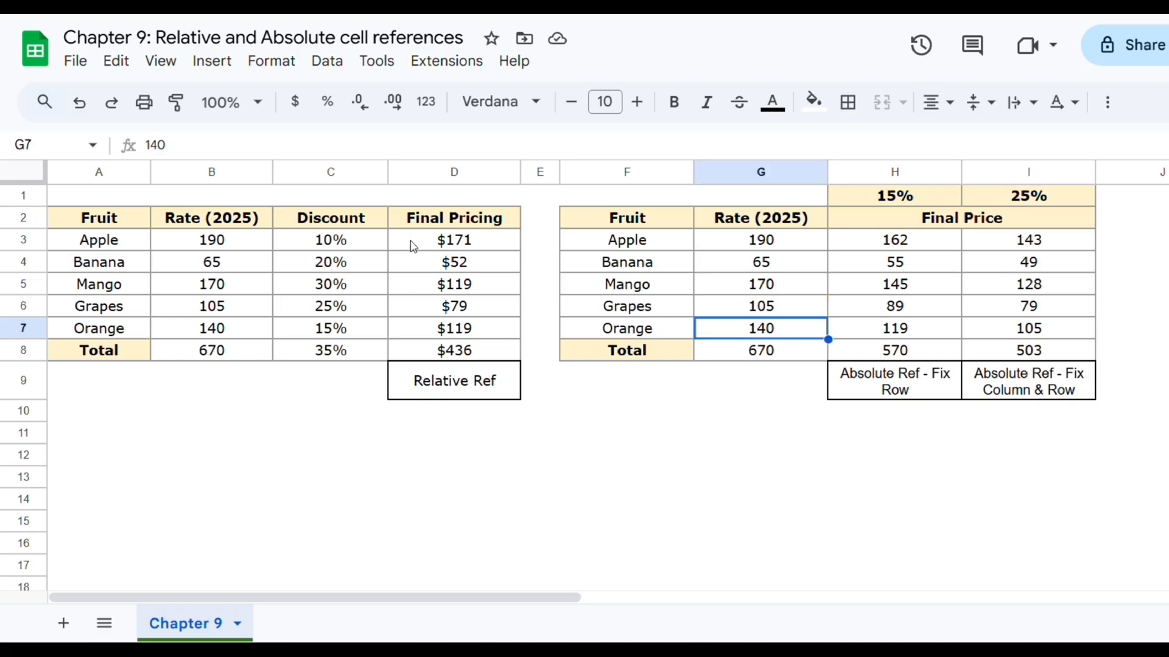
Step: Compare the relative-reference formulas in D3 and D4 with the mixed-reference formula in H3 and its discount and rate cells
{"action": "left_click", "coordinate": [487, 244]}
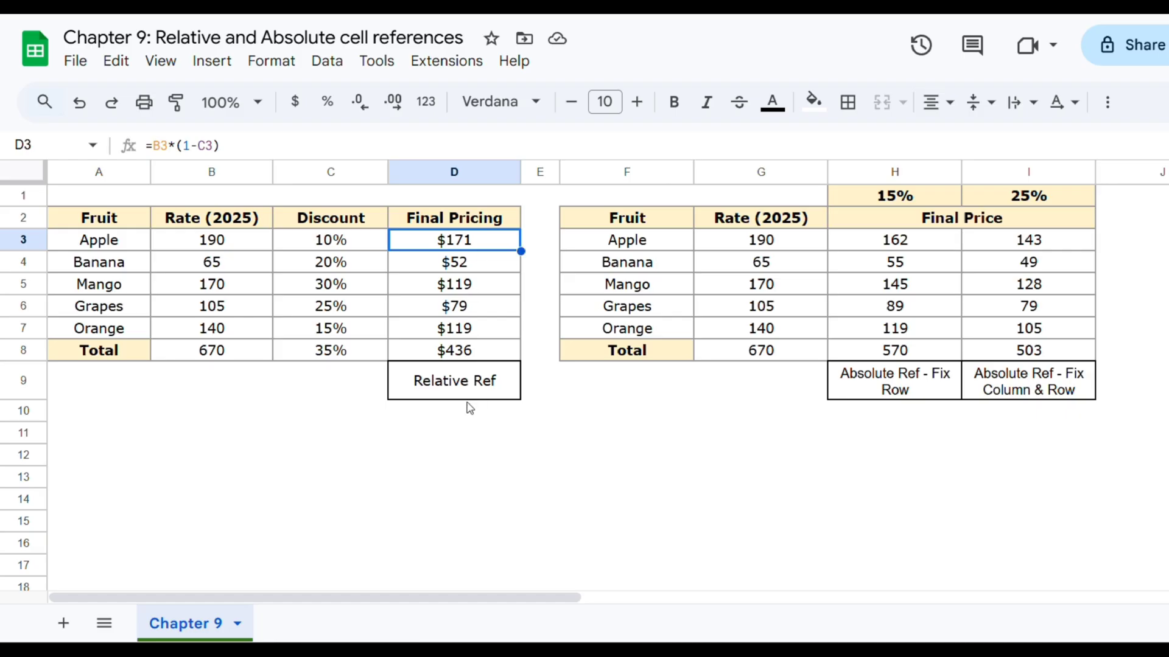
{"action": "left_click", "coordinate": [160, 145]}
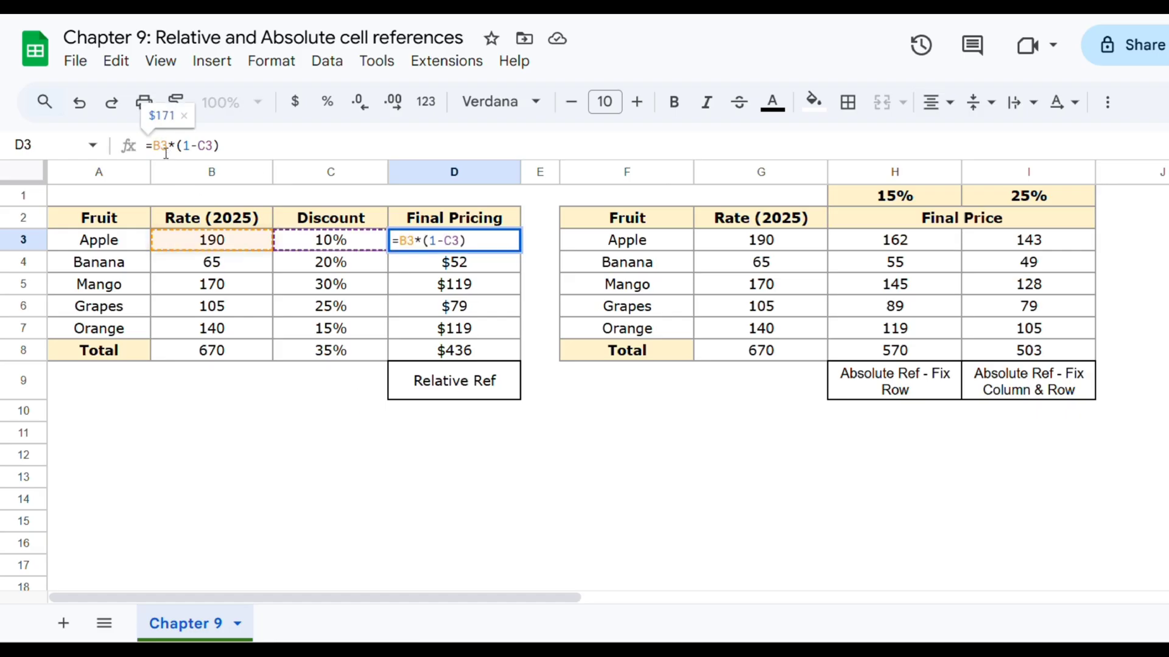
{"action": "left_click", "coordinate": [458, 263]}
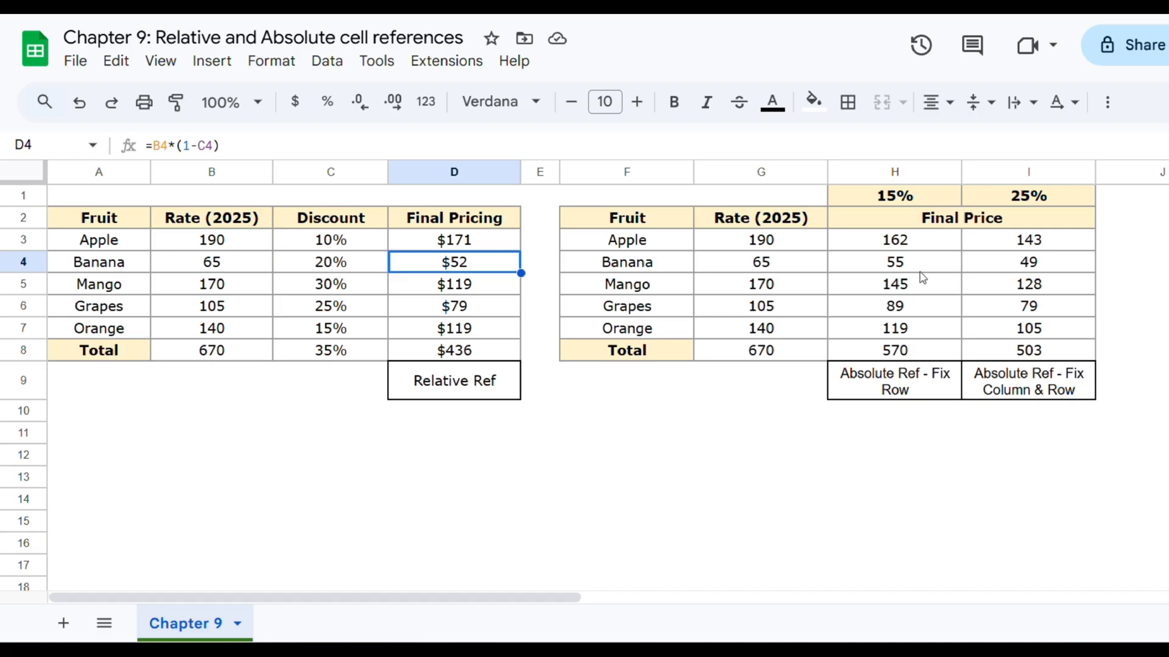
{"action": "left_click", "coordinate": [913, 249]}
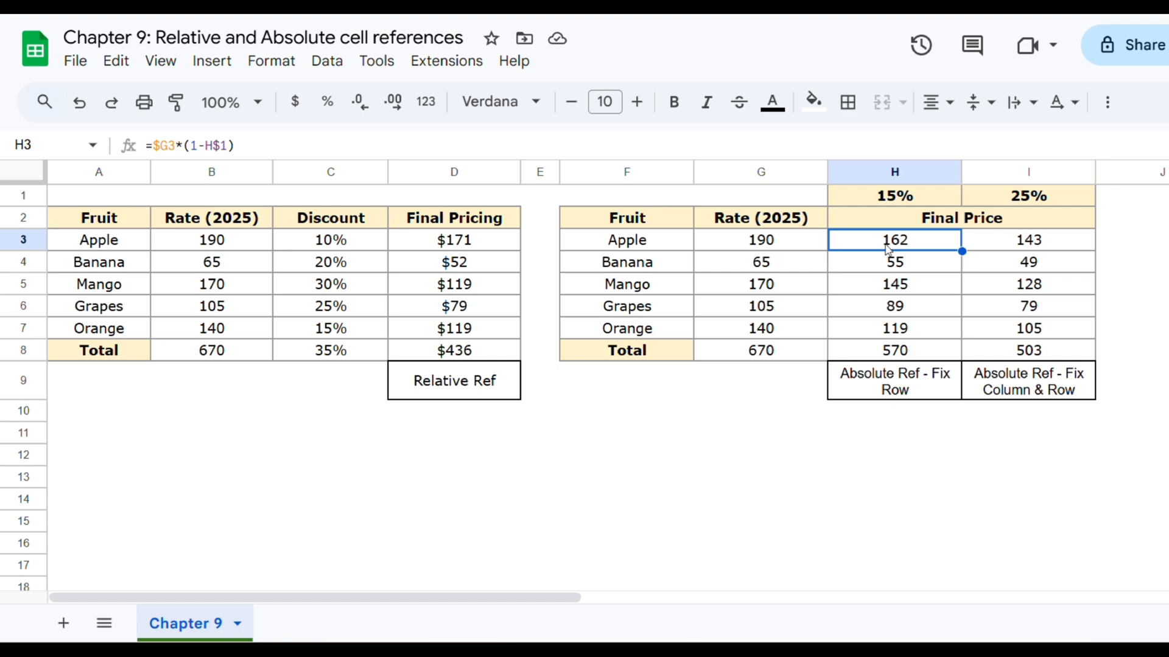
{"action": "left_click", "coordinate": [853, 202]}
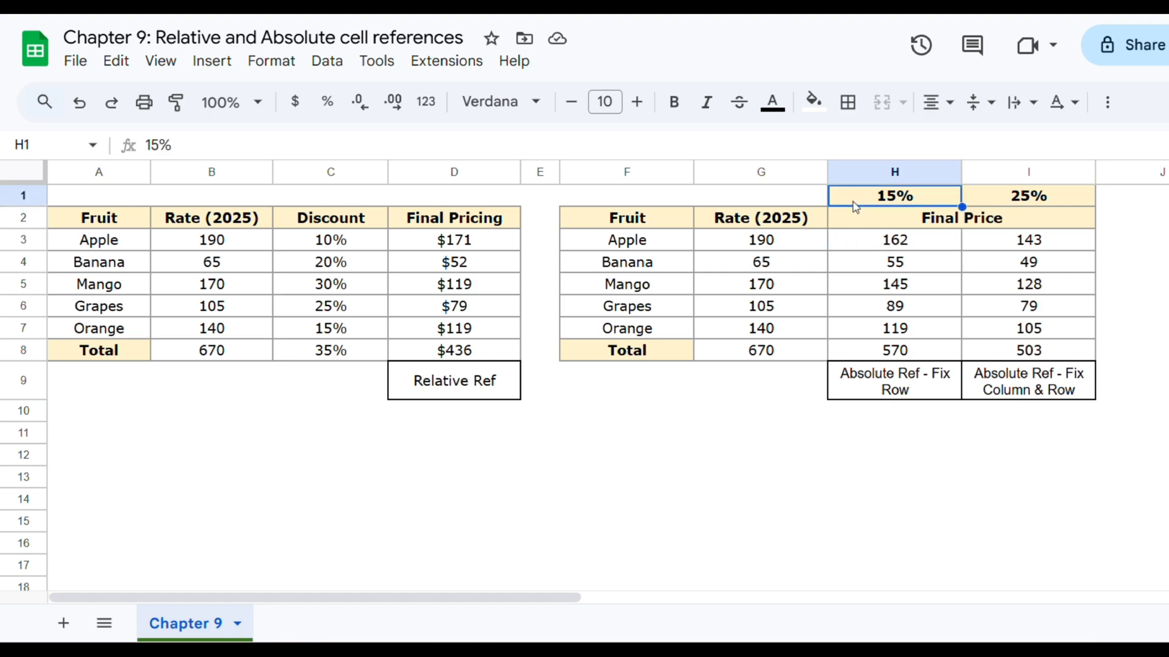
{"action": "left_click", "coordinate": [798, 240]}
{"action": "left_click", "coordinate": [865, 243]}
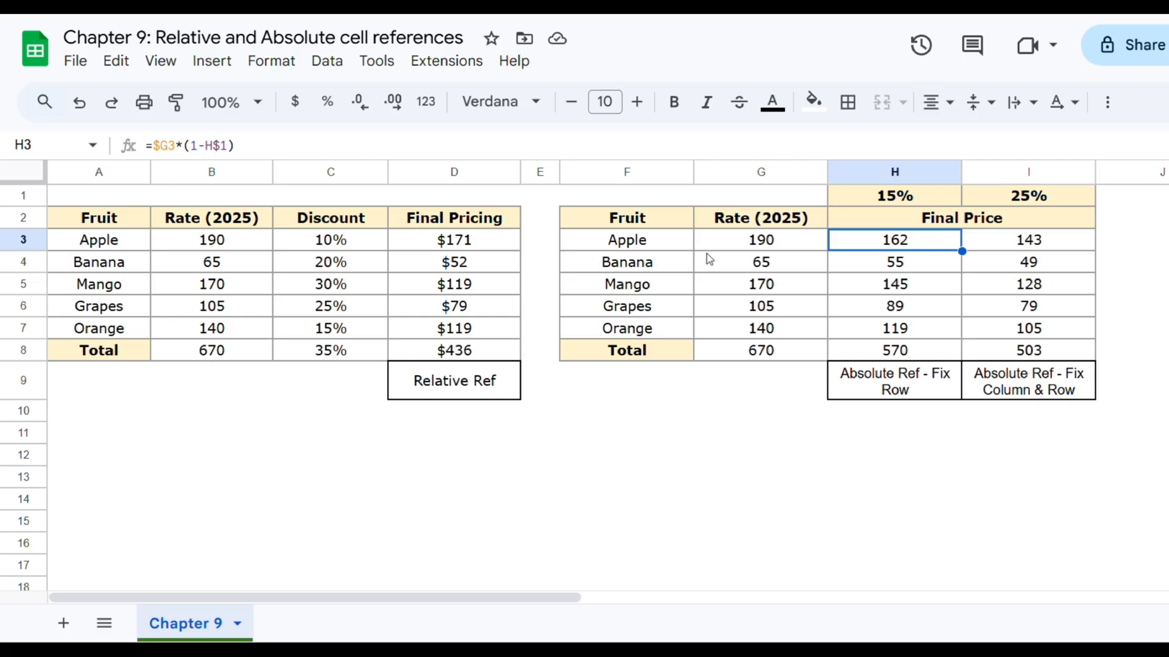
Step: Cycle the discount reference in H4's formula through its relative, absolute and mixed forms, ending with =$G4*(1-H$1), and select H3
{"action": "left_click", "coordinate": [886, 268]}
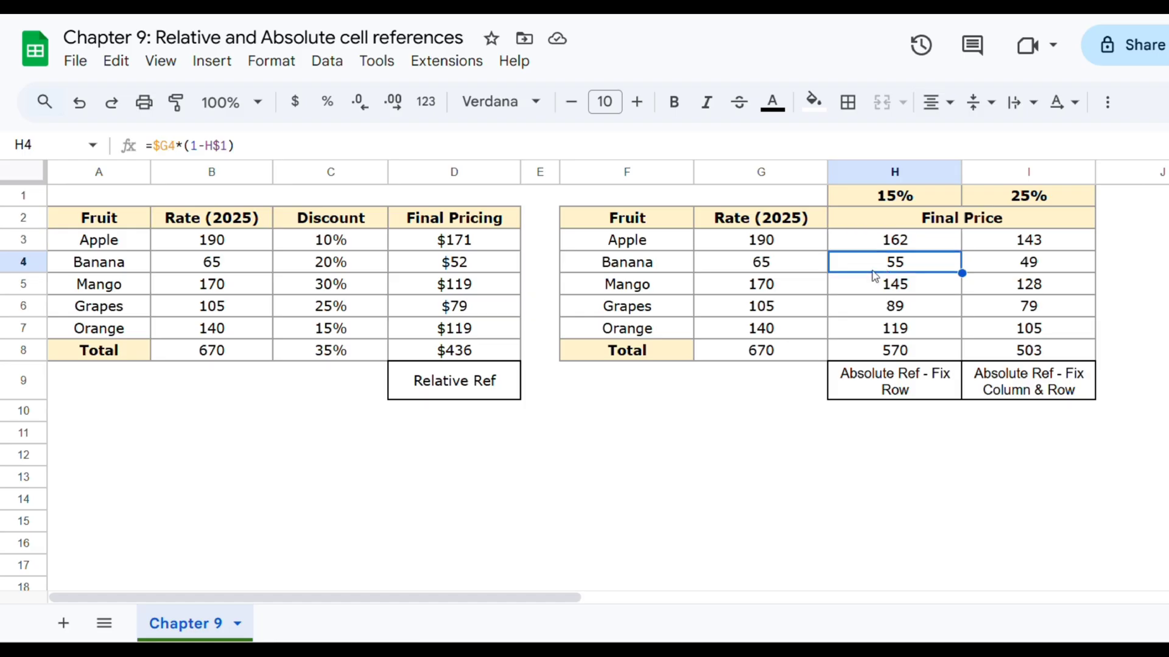
{"action": "double_click", "coordinate": [222, 145]}
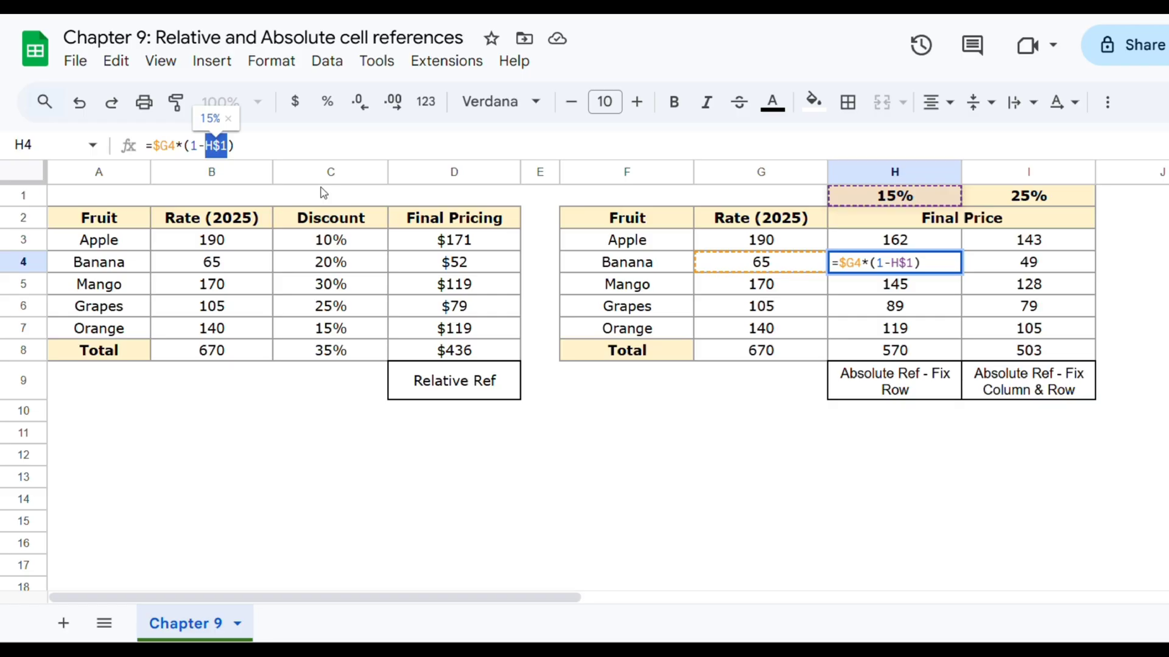
{"action": "key", "text": "F4"}
{"action": "key", "text": "F4"}
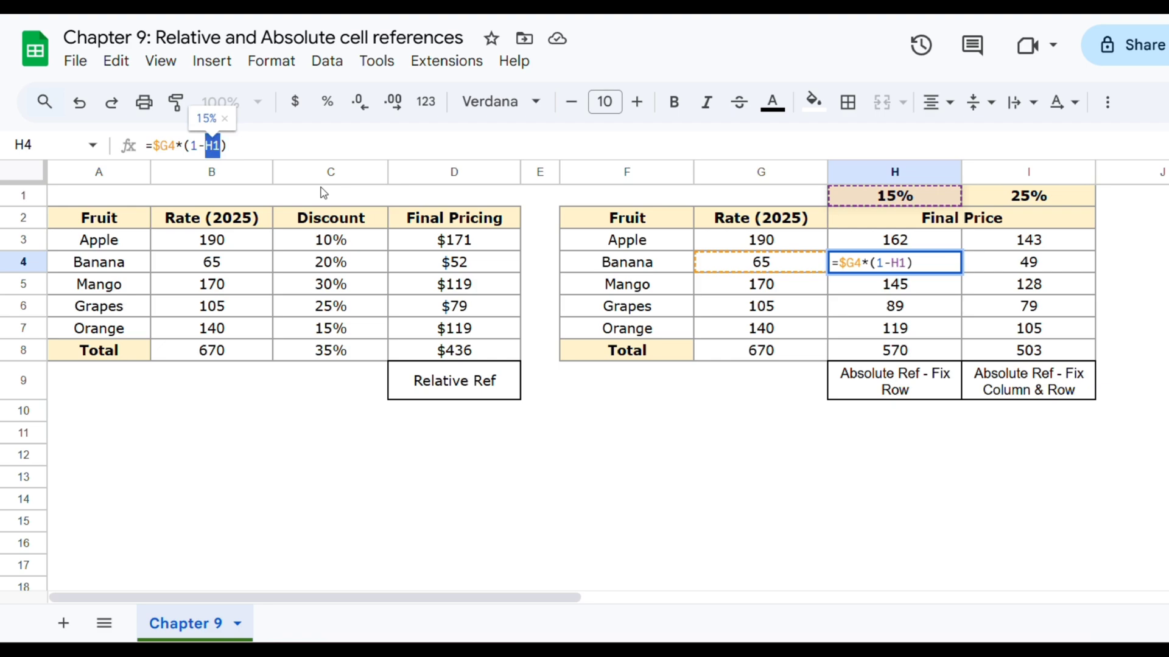
{"action": "key", "text": "F4"}
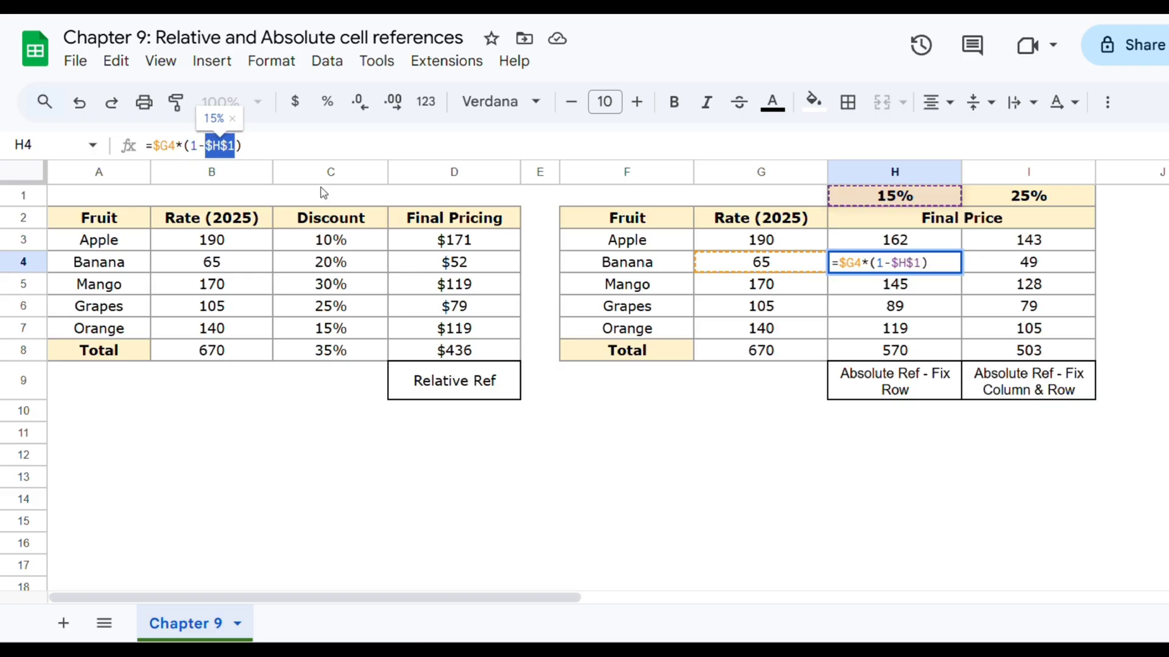
{"action": "key", "text": "F4"}
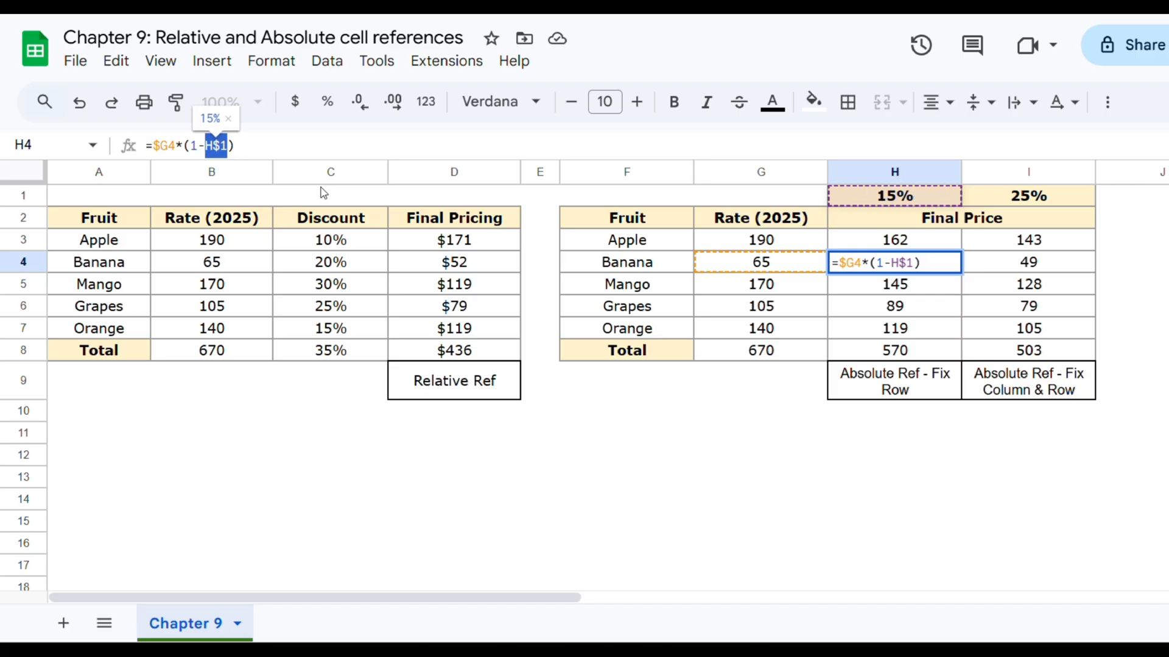
{"action": "key", "text": "F4"}
{"action": "key", "text": "F4"}
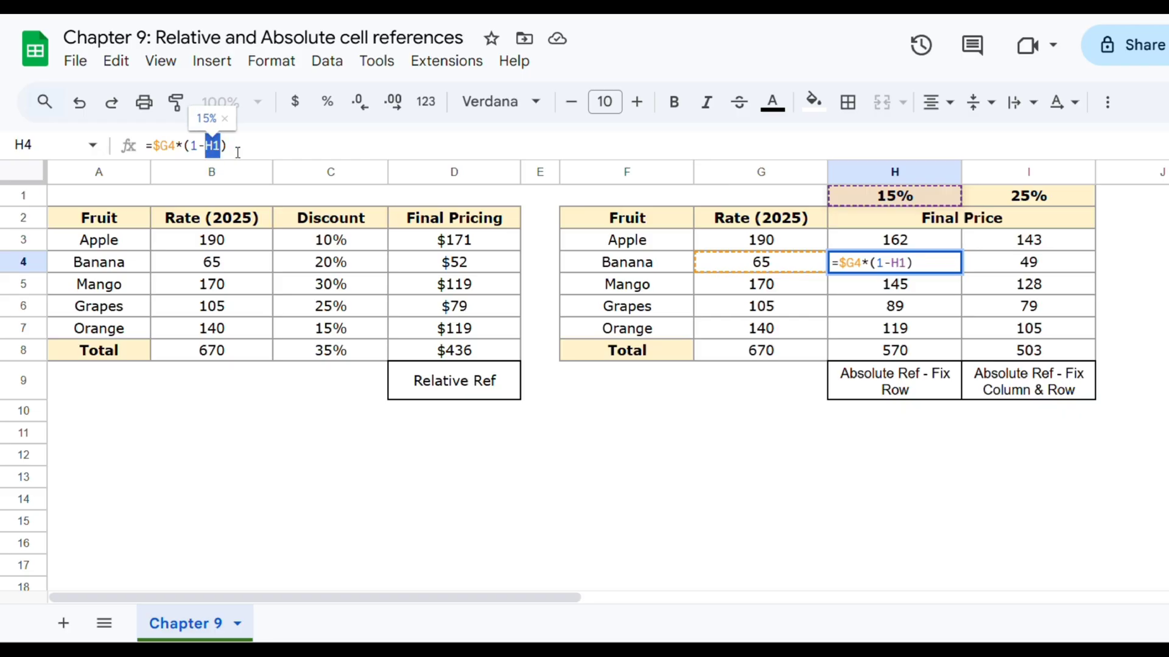
{"action": "key", "text": "F4"}
{"action": "key", "text": "F4"}
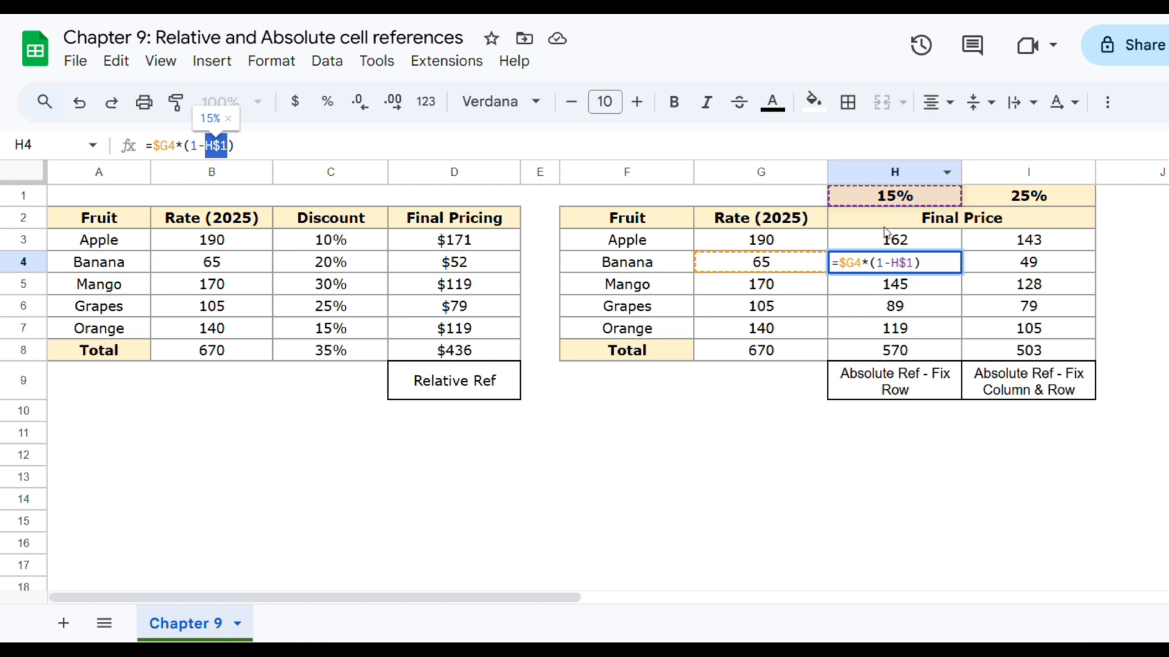
{"action": "key", "text": "Return"}
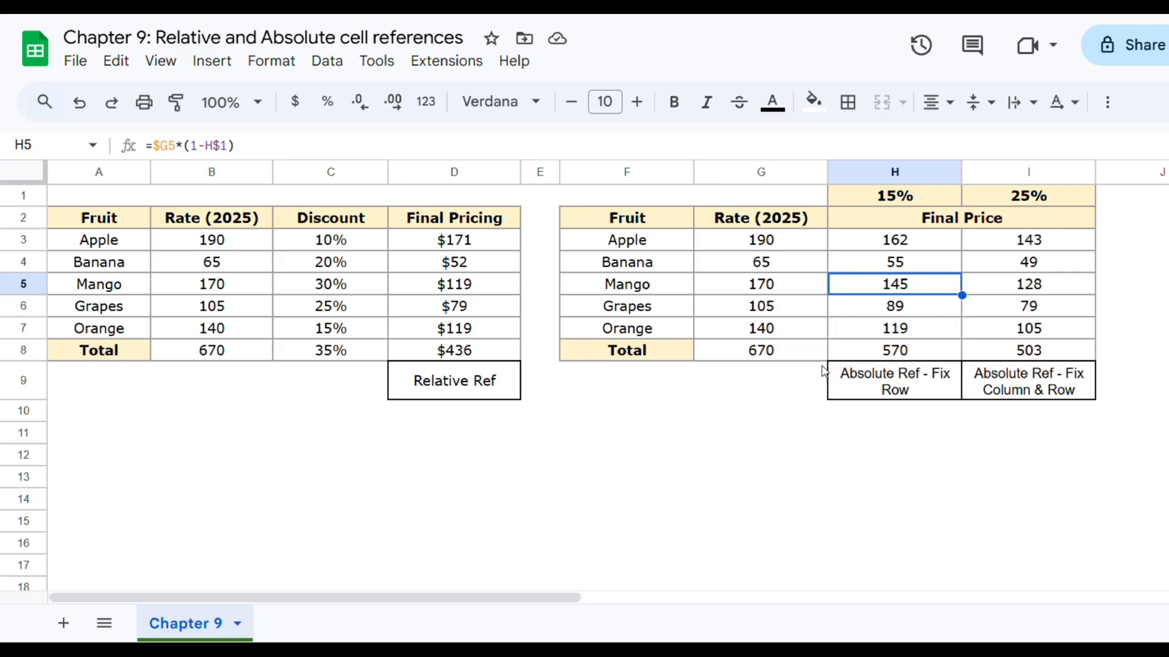
{"action": "left_click", "coordinate": [907, 241]}
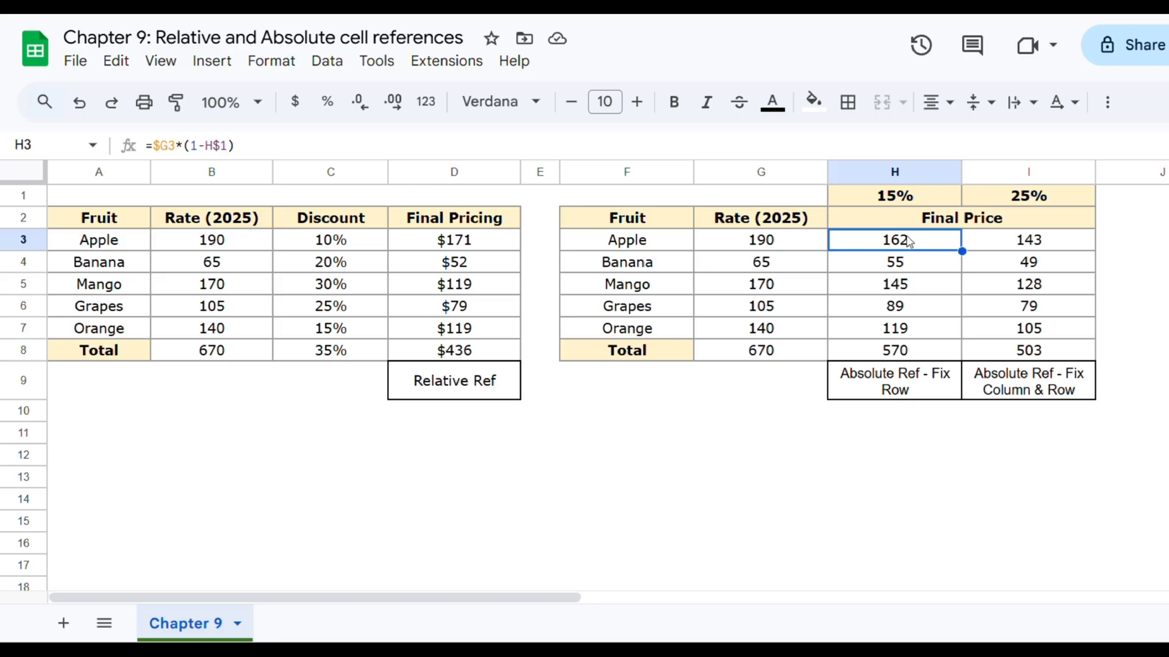